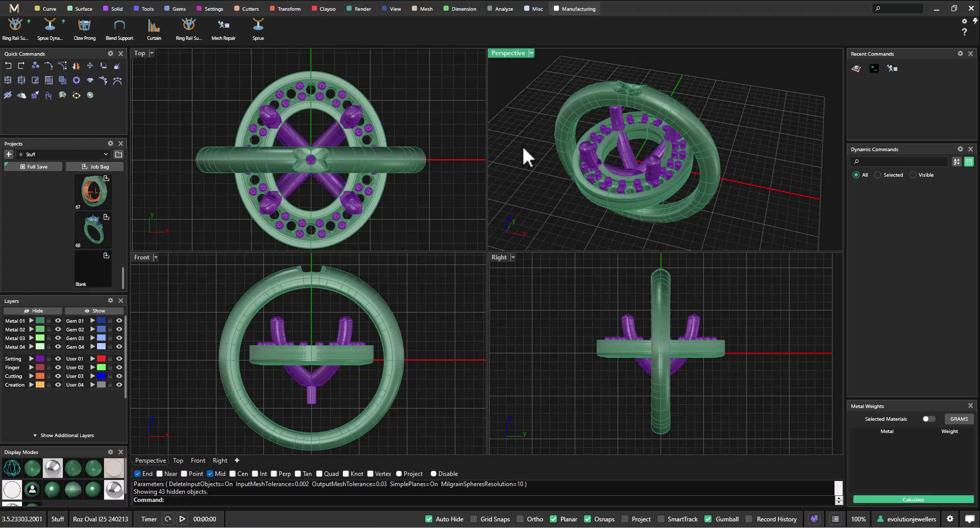
Step: Maximise the Perspective view, look over the ring and hide the round ring shank
{"action": "double_click", "coordinate": [506, 53]}
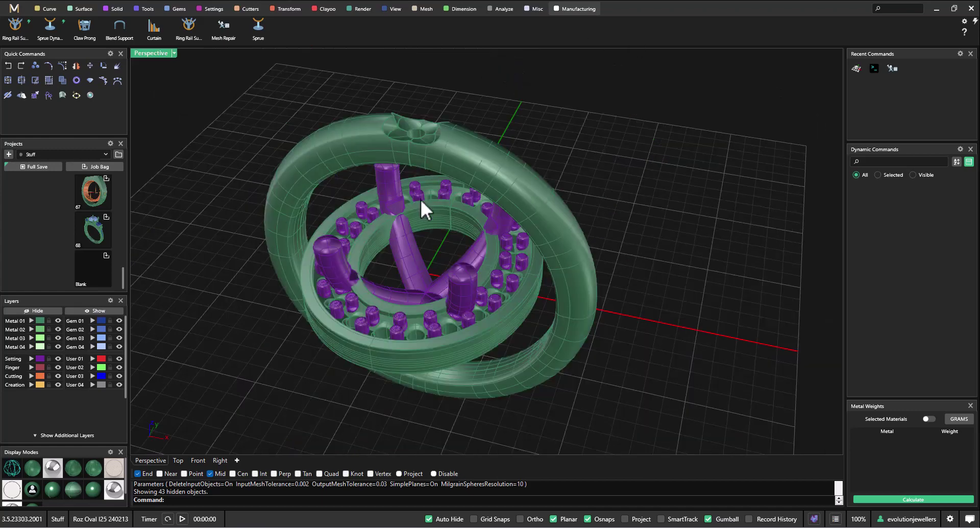
{"action": "right_click_drag", "start_coordinate": [430, 213], "coordinate": [521, 211]}
{"action": "right_click_drag", "start_coordinate": [414, 240], "coordinate": [521, 235]}
{"action": "left_click", "coordinate": [467, 202]}
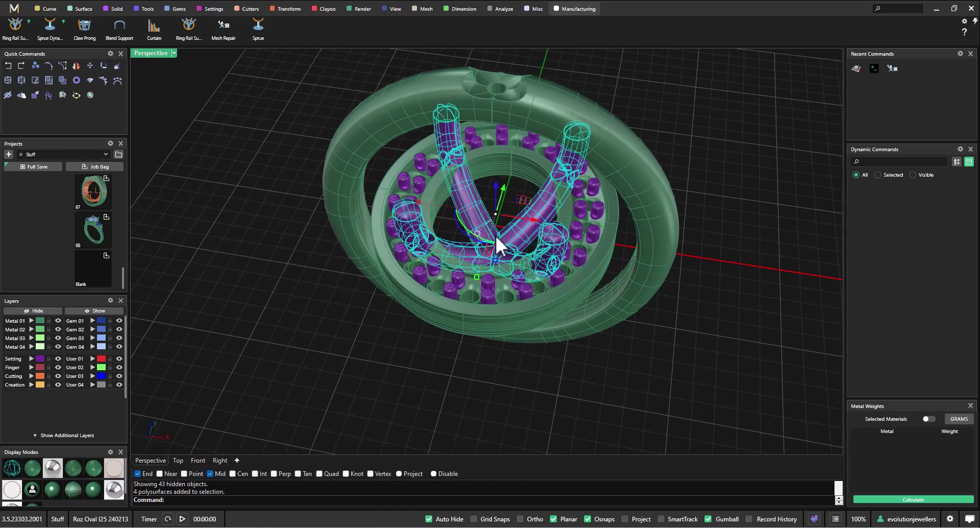
{"action": "right_click_drag", "start_coordinate": [507, 289], "coordinate": [319, 306]}
{"action": "key", "text": "Escape"}
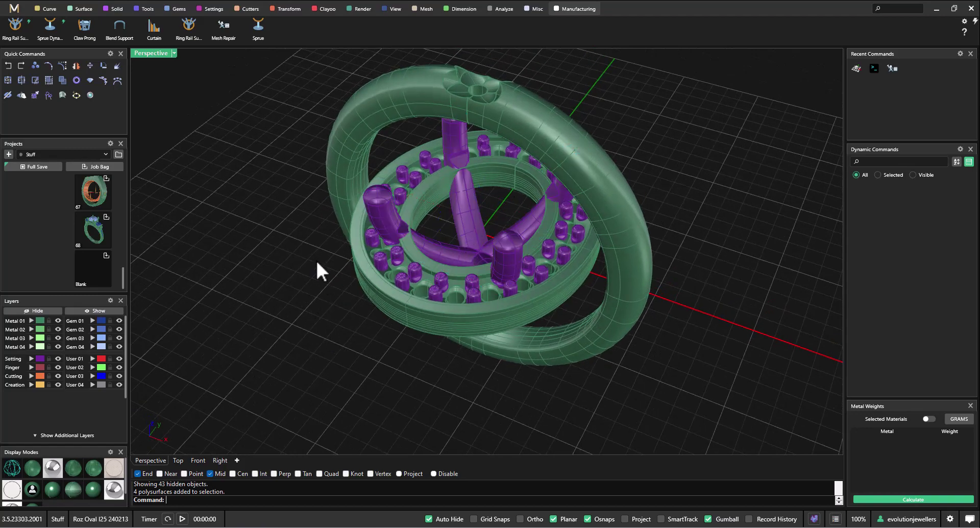
{"action": "left_click", "coordinate": [356, 117]}
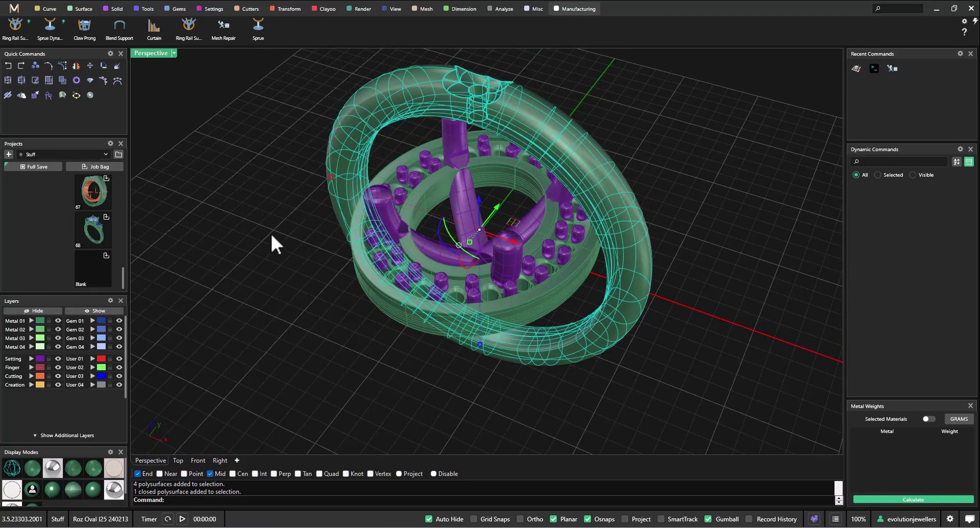
{"action": "left_click", "coordinate": [32, 310]}
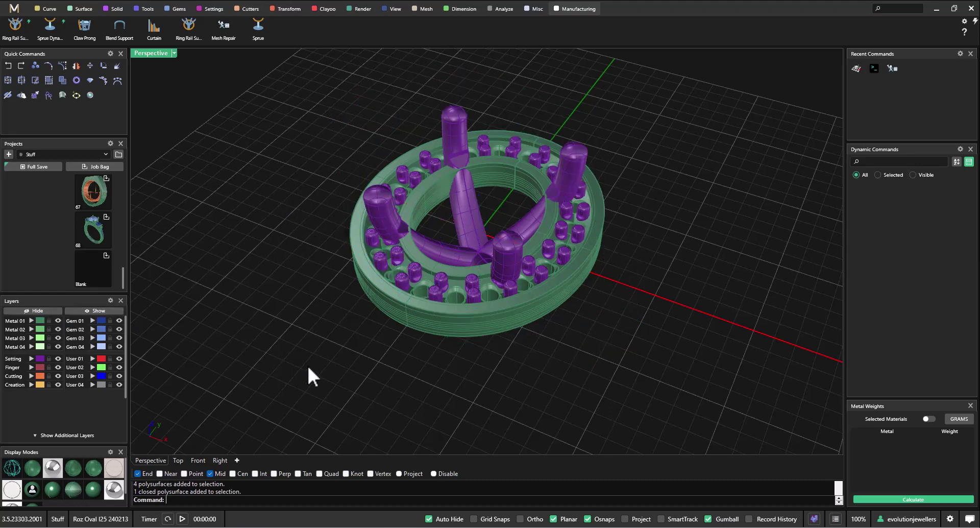
Step: Hide the oval halo with its small prongs and the short peg below the claws, leaving only the four large claws
{"action": "right_click_drag", "start_coordinate": [317, 363], "coordinate": [300, 228]}
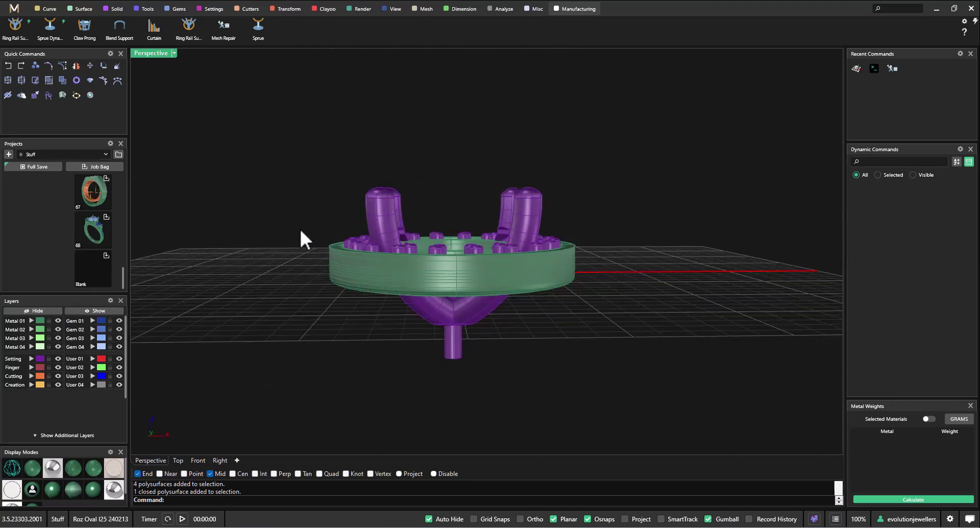
{"action": "right_click_drag", "start_coordinate": [740, 160], "coordinate": [644, 190]}
{"action": "left_click_drag", "start_coordinate": [442, 282], "coordinate": [623, 304]}
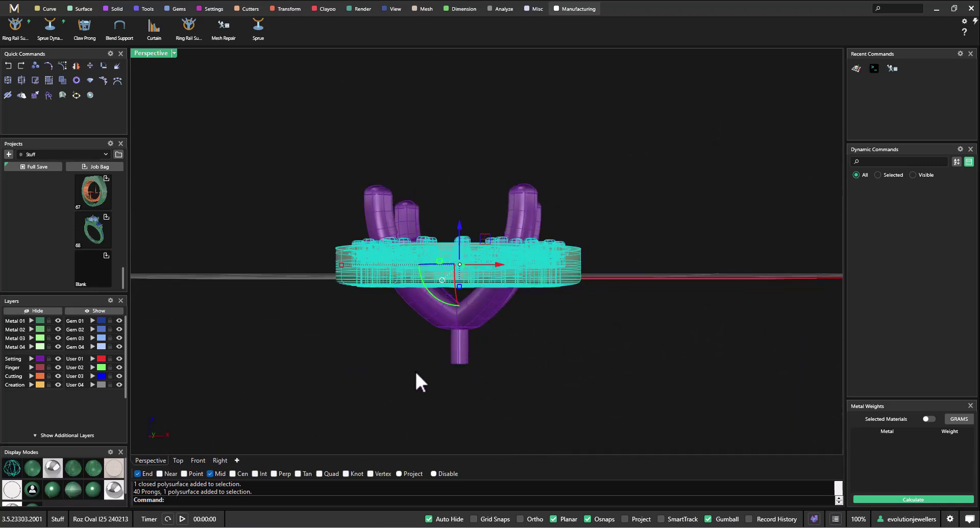
{"action": "left_click", "coordinate": [459, 352], "text": "shift"}
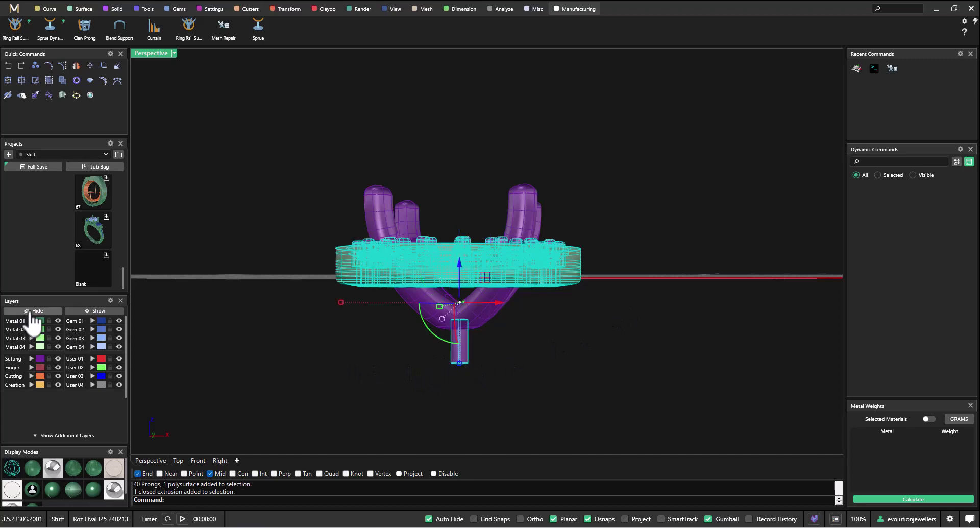
{"action": "left_click", "coordinate": [32, 310]}
Step: Try to repair the four large claws with Mesh Repair
{"action": "right_click_drag", "start_coordinate": [586, 236], "coordinate": [521, 308]}
{"action": "left_click_drag", "start_coordinate": [521, 308], "coordinate": [506, 186]}
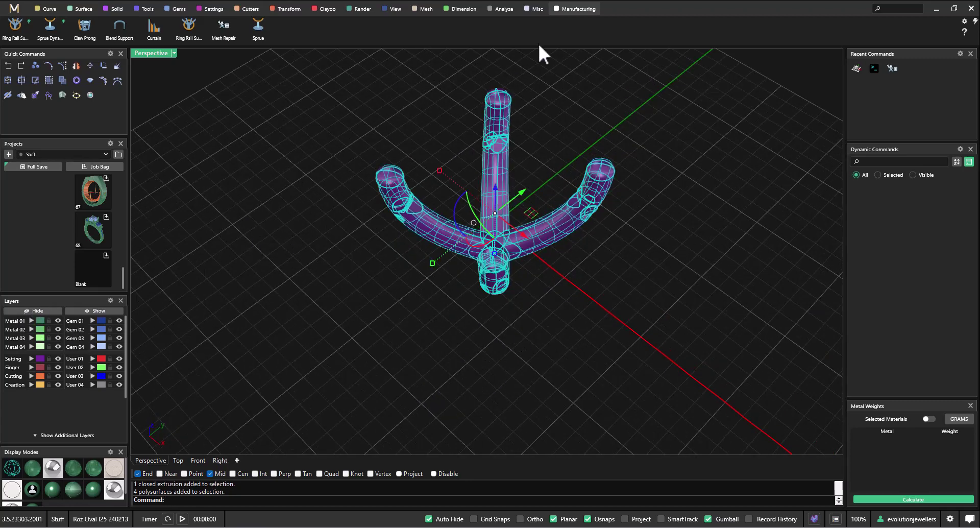
{"action": "left_click", "coordinate": [223, 31]}
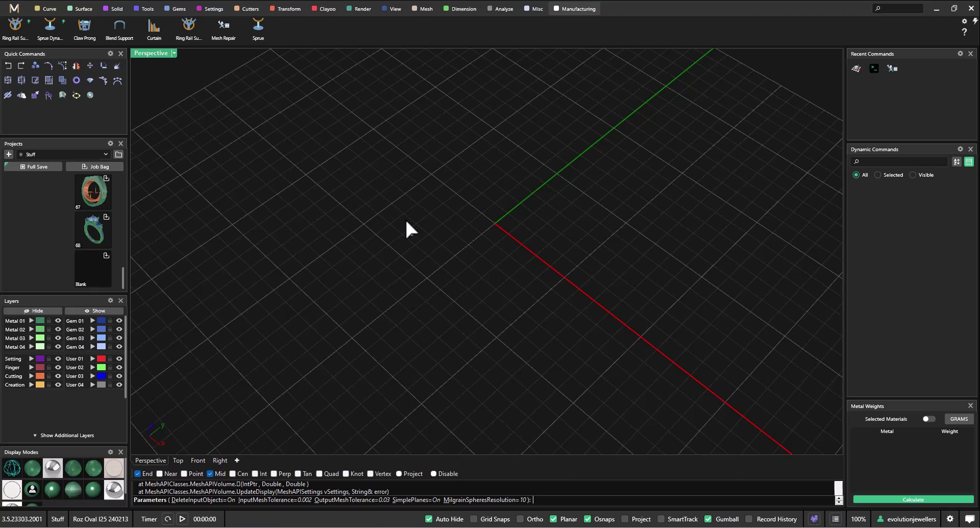
{"action": "key", "text": "Return"}
Step: Ungroup the four claws and delete three of them, keeping only the back-left claw
{"action": "right_click_drag", "start_coordinate": [412, 344], "coordinate": [453, 360]}
{"action": "left_click", "coordinate": [439, 213]}
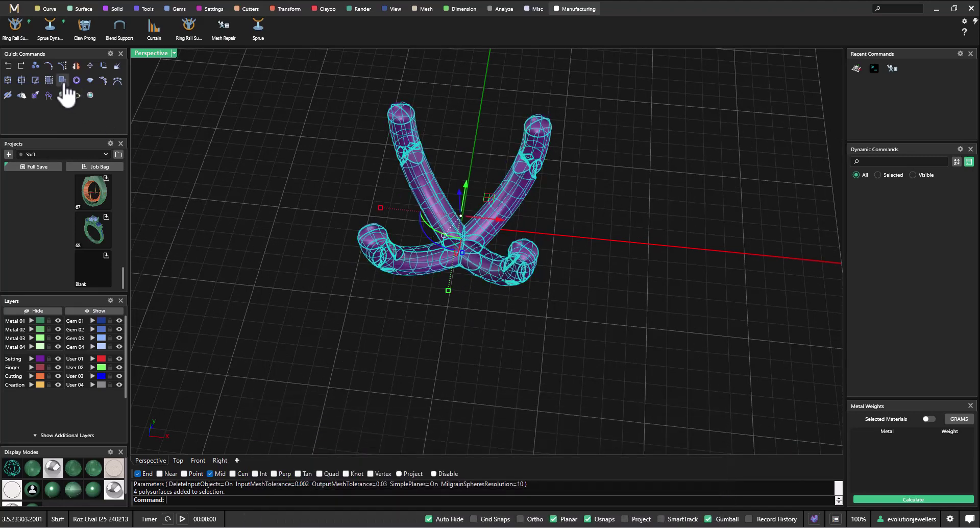
{"action": "left_click", "coordinate": [62, 80]}
{"action": "left_click", "coordinate": [509, 193]}
{"action": "left_click", "coordinate": [586, 231]}
{"action": "left_click", "coordinate": [512, 220]}
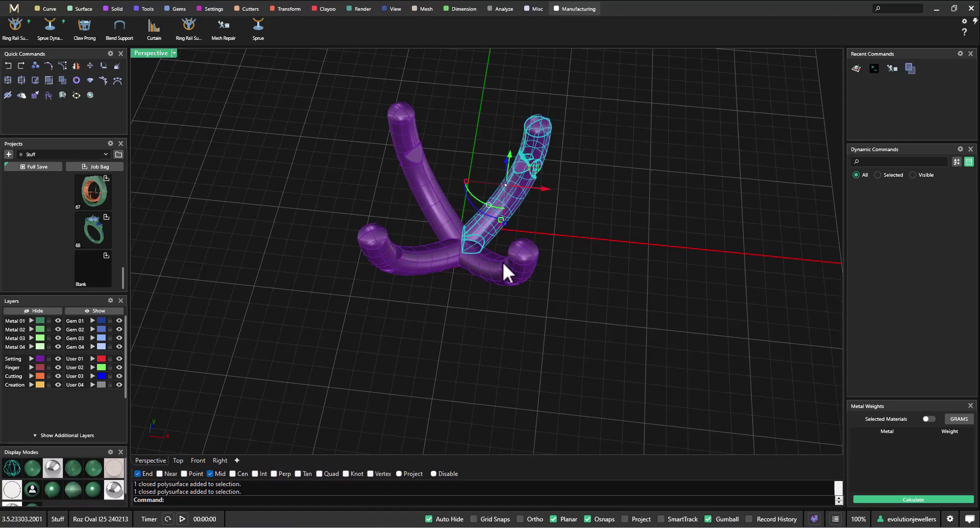
{"action": "left_click", "coordinate": [504, 264], "text": "shift"}
{"action": "left_click", "coordinate": [440, 270], "text": "shift"}
{"action": "key", "text": "Delete"}
Step: Run the Check command on the remaining claw to examine its geometry for errors
{"action": "right_click_drag", "start_coordinate": [494, 219], "coordinate": [475, 286]}
{"action": "scroll", "coordinate": [475, 286], "scroll_direction": "up", "scroll_amount": 5}
{"action": "left_click", "coordinate": [458, 240]}
{"action": "right_click_drag", "start_coordinate": [527, 263], "coordinate": [478, 249], "text": "shift"}
{"action": "scroll", "coordinate": [396, 265], "scroll_direction": "down", "scroll_amount": 3}
{"action": "type", "text": "Check"}
{"action": "key", "text": "Return"}
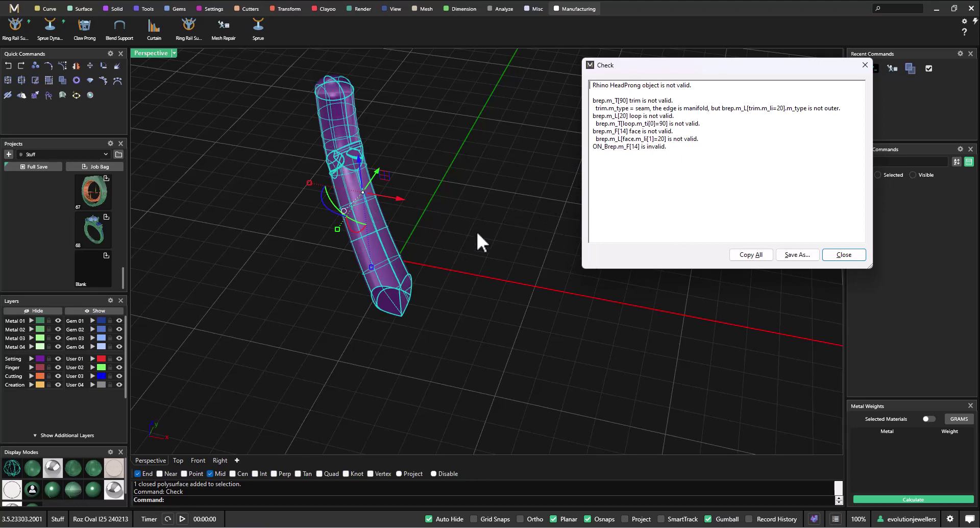
{"action": "left_click", "coordinate": [843, 254]}
Step: Examine the claw from several sides, especially its side notches and the cut at its lower end
{"action": "right_click_drag", "start_coordinate": [832, 254], "coordinate": [256, 153]}
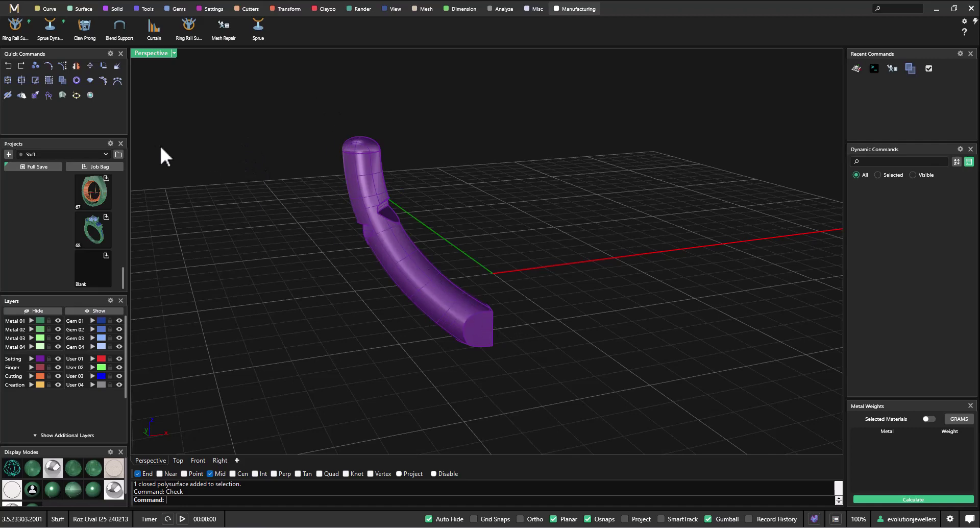
{"action": "right_click_drag", "start_coordinate": [367, 174], "coordinate": [531, 293]}
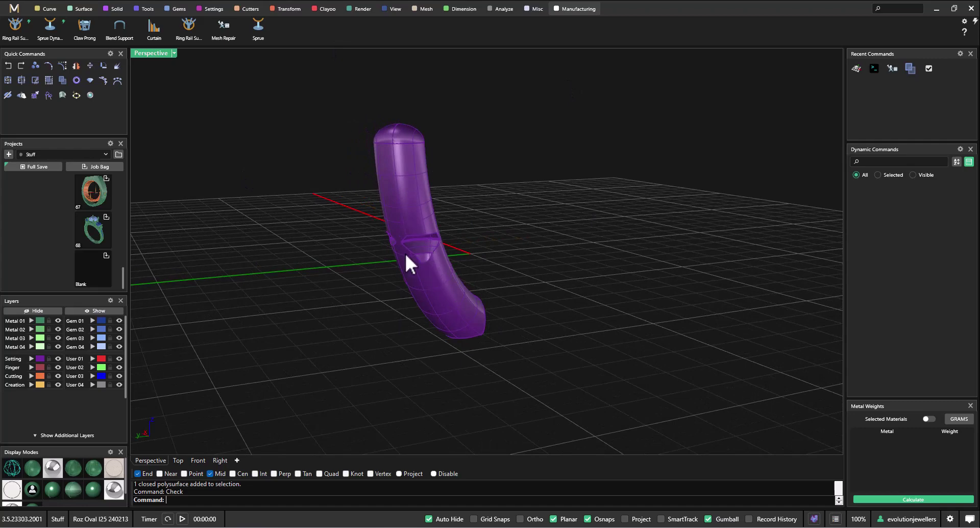
{"action": "right_click_drag", "start_coordinate": [486, 265], "coordinate": [350, 186]}
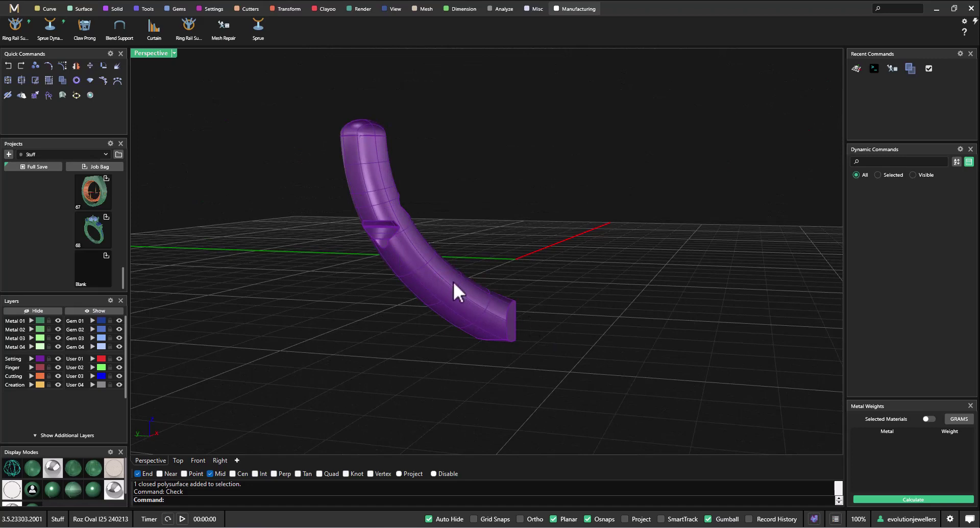
{"action": "right_click_drag", "start_coordinate": [332, 231], "coordinate": [421, 207]}
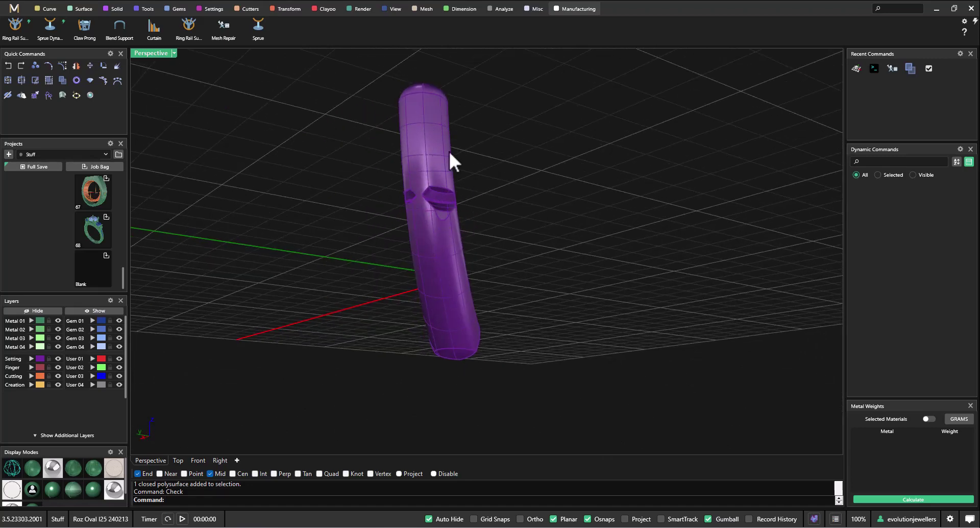
{"action": "right_click_drag", "start_coordinate": [633, 232], "coordinate": [480, 301]}
{"action": "right_click_drag", "start_coordinate": [431, 202], "coordinate": [466, 161]}
{"action": "right_click_drag", "start_coordinate": [396, 251], "coordinate": [303, 182]}
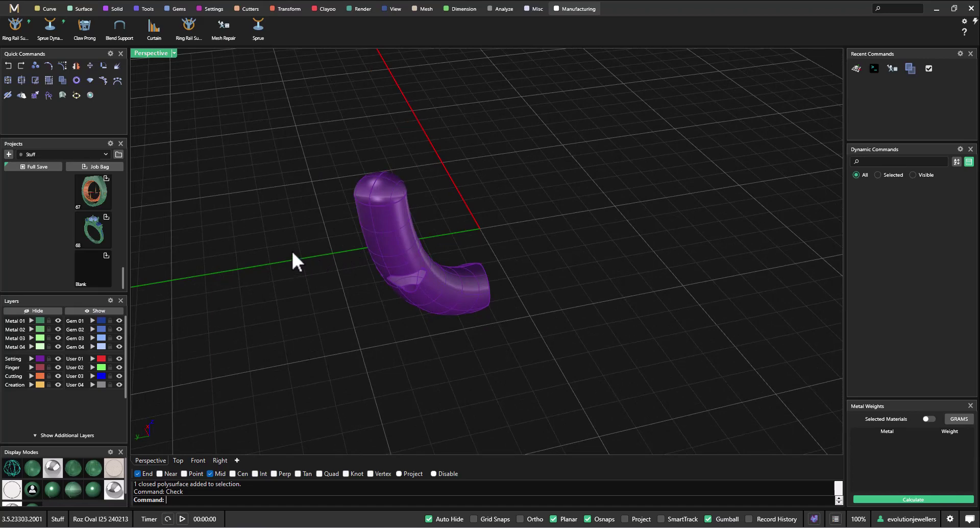
{"action": "right_click_drag", "start_coordinate": [316, 290], "coordinate": [236, 202]}
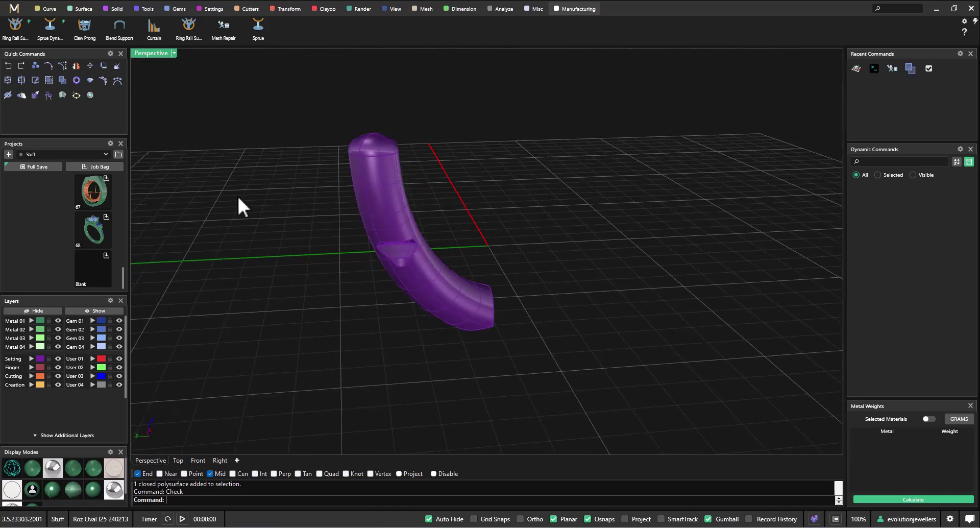
Step: Extract a U-direction isocurve around the claw's shaft just below its rounded tip
{"action": "left_click", "coordinate": [47, 11]}
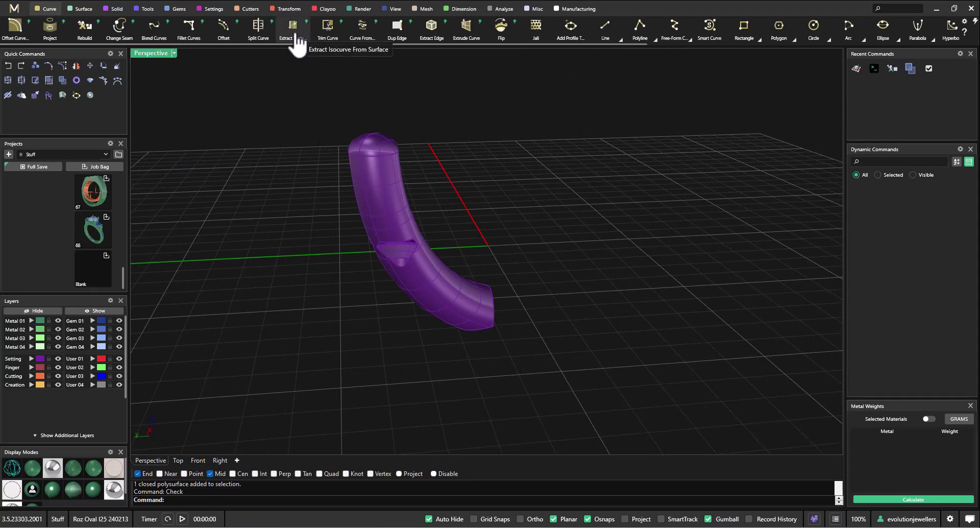
{"action": "scroll", "coordinate": [663, 26], "scroll_direction": "right", "scroll_amount": 3}
{"action": "scroll", "coordinate": [821, 38], "scroll_direction": "right", "scroll_amount": 5}
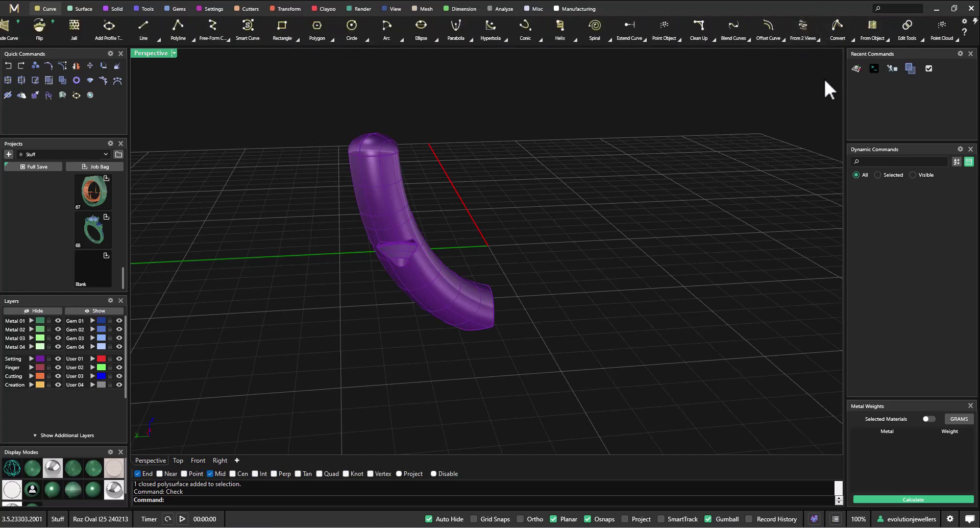
{"action": "left_click", "coordinate": [887, 41]}
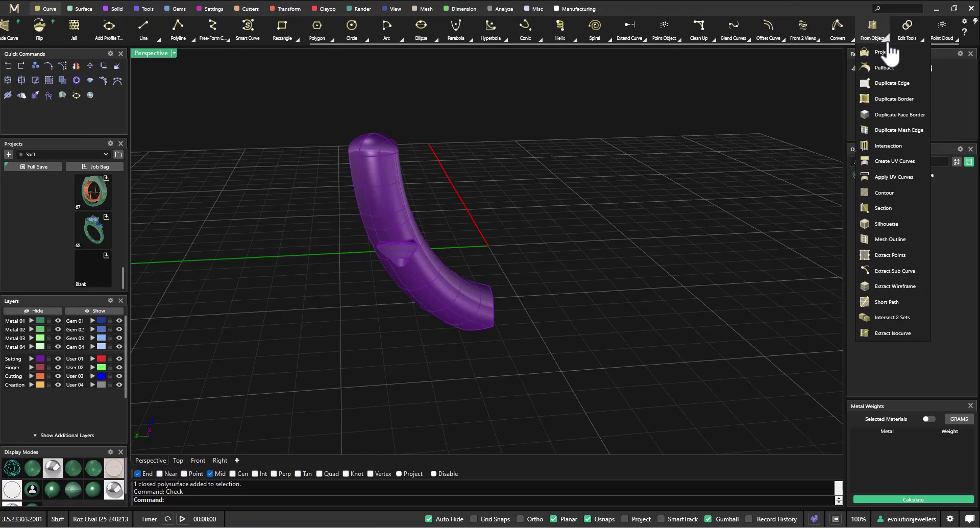
{"action": "left_click", "coordinate": [893, 333]}
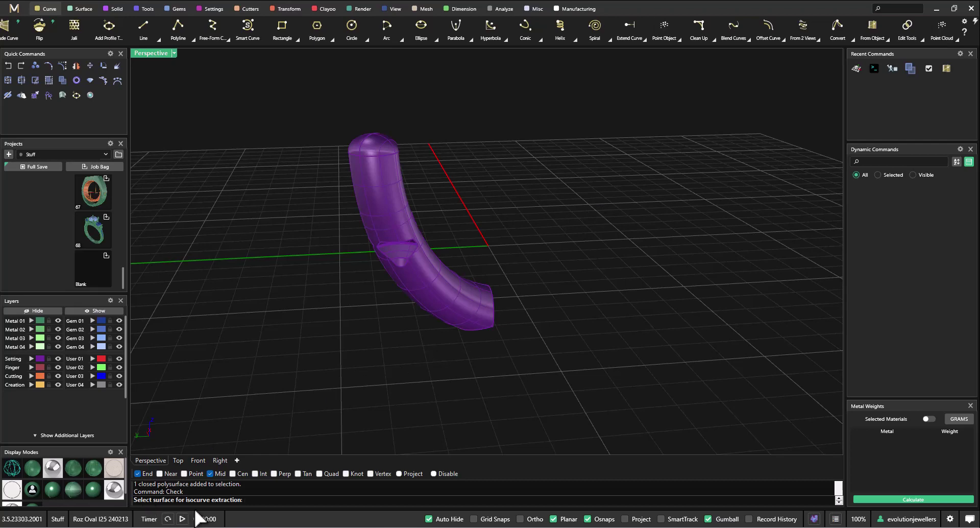
{"action": "left_click", "coordinate": [386, 194]}
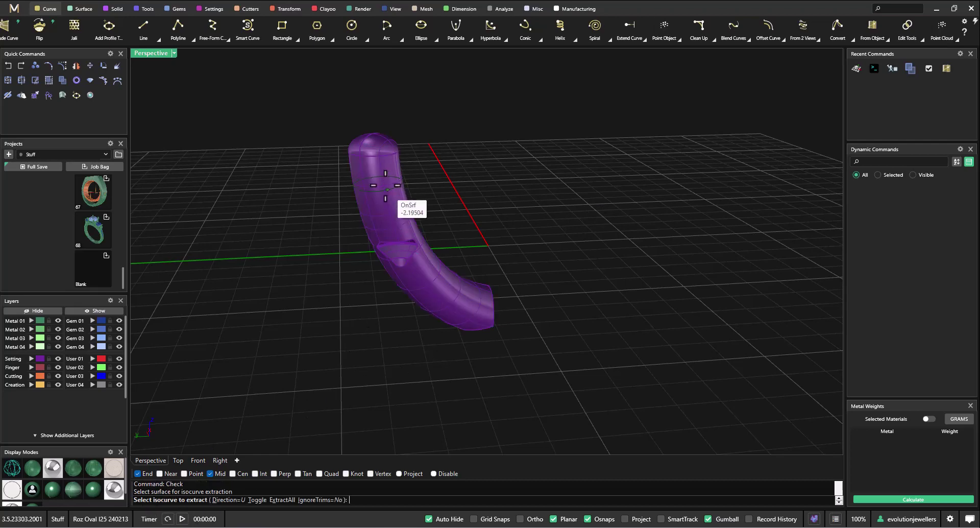
{"action": "scroll", "coordinate": [372, 169], "scroll_direction": "up", "scroll_amount": 5}
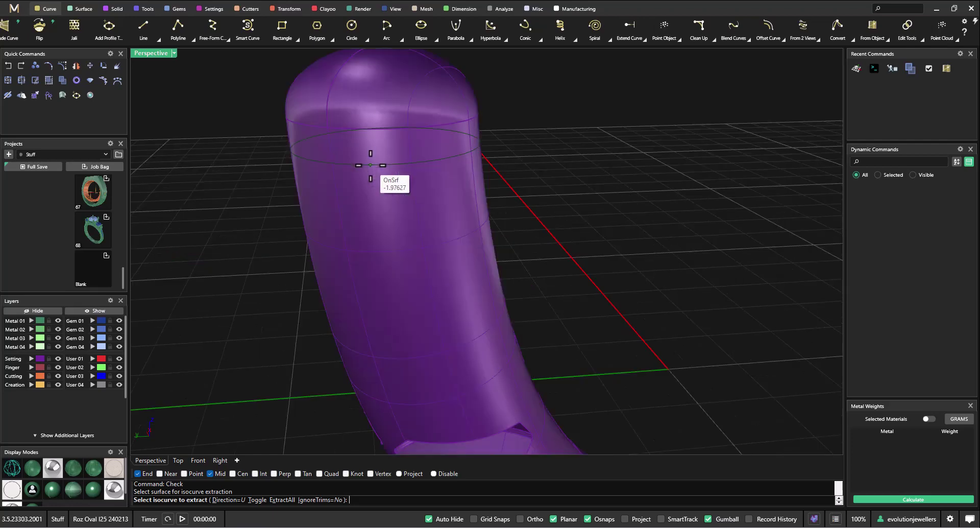
{"action": "left_click", "coordinate": [371, 131]}
Step: Extract a second U-direction isocurve around the claw close to its cut lower end
{"action": "scroll", "coordinate": [372, 132], "scroll_direction": "down", "scroll_amount": 5}
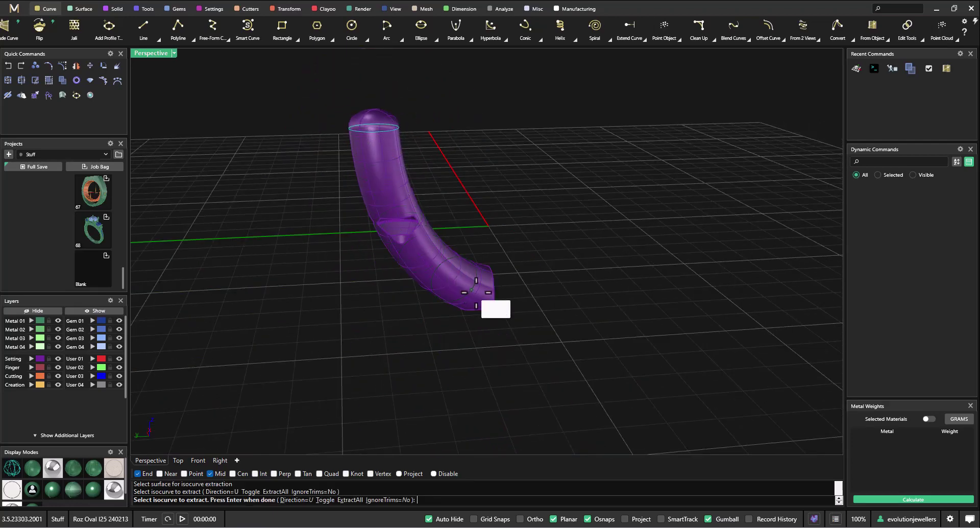
{"action": "scroll", "coordinate": [495, 306], "scroll_direction": "up", "scroll_amount": 5}
{"action": "right_click_drag", "start_coordinate": [607, 273], "coordinate": [556, 270]}
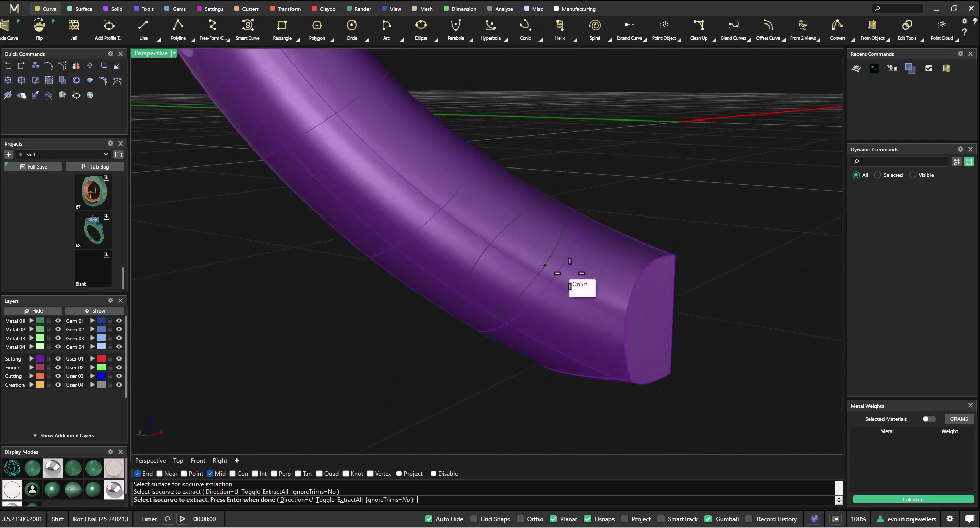
{"action": "left_click", "coordinate": [621, 310]}
{"action": "right_click_drag", "start_coordinate": [625, 299], "coordinate": [590, 289]}
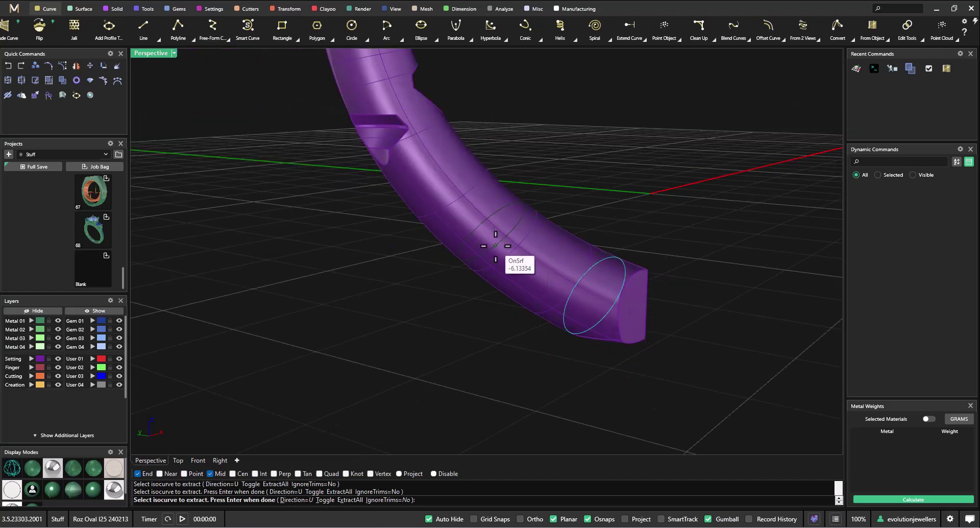
Step: Toggle the isocurve direction to V, extract one curve running along the claw's length and finish the extraction
{"action": "left_click", "coordinate": [328, 499]}
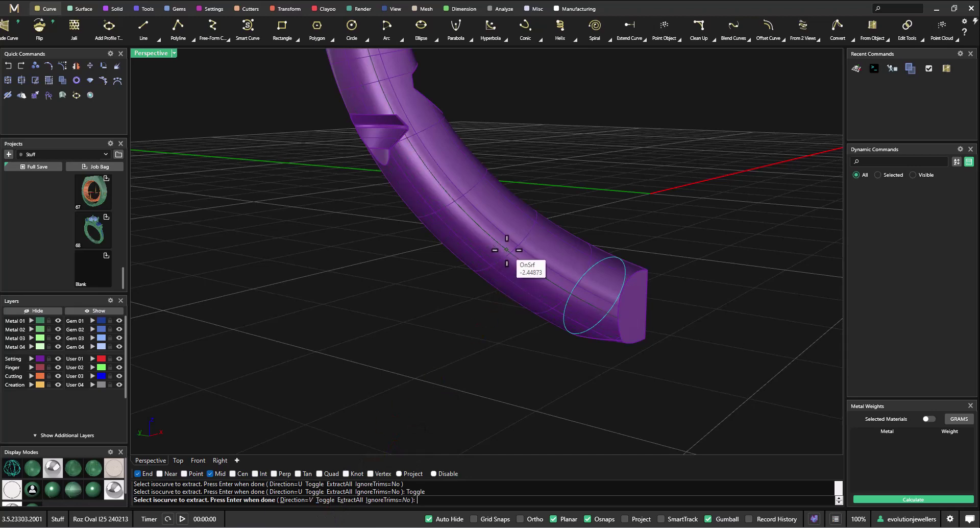
{"action": "right_click_drag", "start_coordinate": [515, 247], "coordinate": [485, 302]}
{"action": "scroll", "coordinate": [459, 288], "scroll_direction": "up", "scroll_amount": 5}
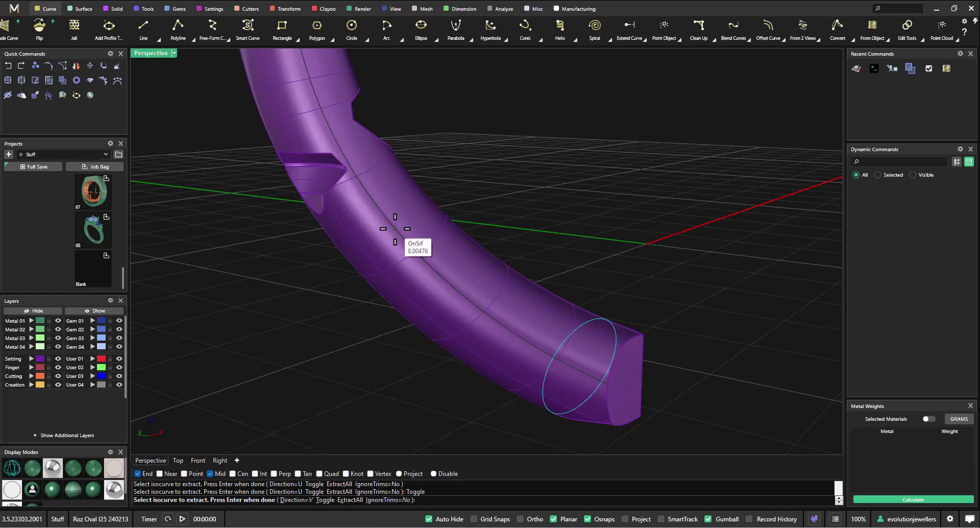
{"action": "left_click", "coordinate": [395, 229]}
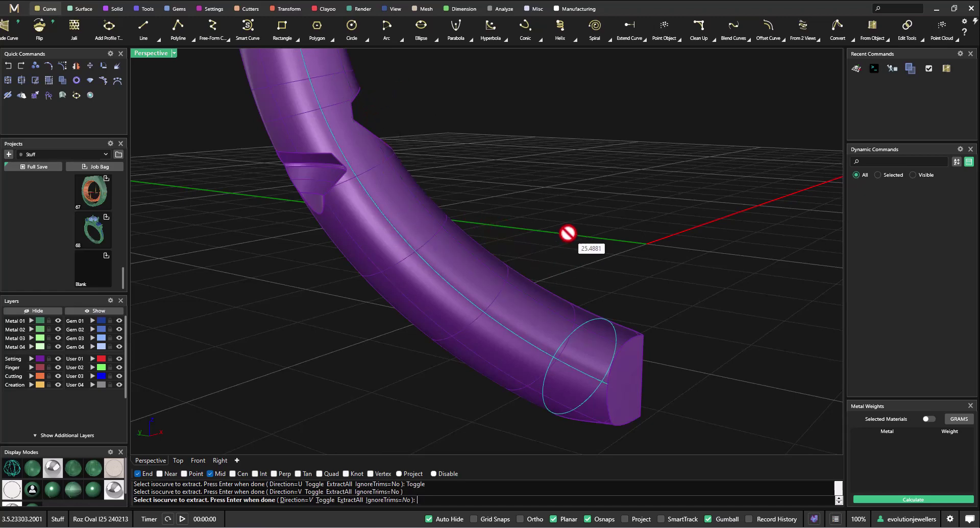
{"action": "key", "text": "Return"}
{"action": "key", "text": "Escape"}
Step: Move the claw solid to layer User 01 and hide that layer so only the extracted curves are shown
{"action": "scroll", "coordinate": [335, 321], "scroll_direction": "down", "scroll_amount": 5}
{"action": "right_click_drag", "start_coordinate": [335, 322], "coordinate": [341, 343]}
{"action": "left_click", "coordinate": [350, 309]}
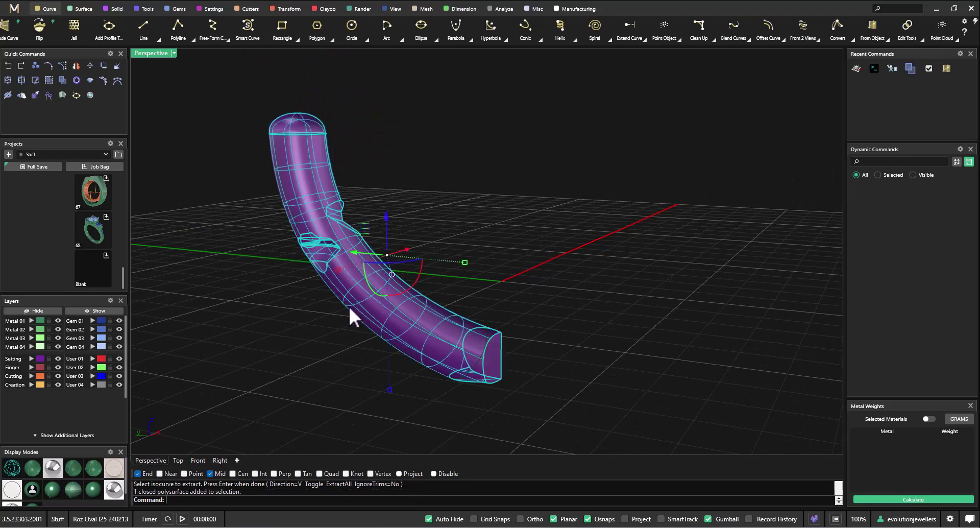
{"action": "left_click", "coordinate": [93, 358]}
{"action": "left_click", "coordinate": [119, 359]}
{"action": "right_click_drag", "start_coordinate": [364, 350], "coordinate": [582, 158]}
Step: Move all three extracted curves to the Creation layer
{"action": "key", "text": "ctrl+a"}
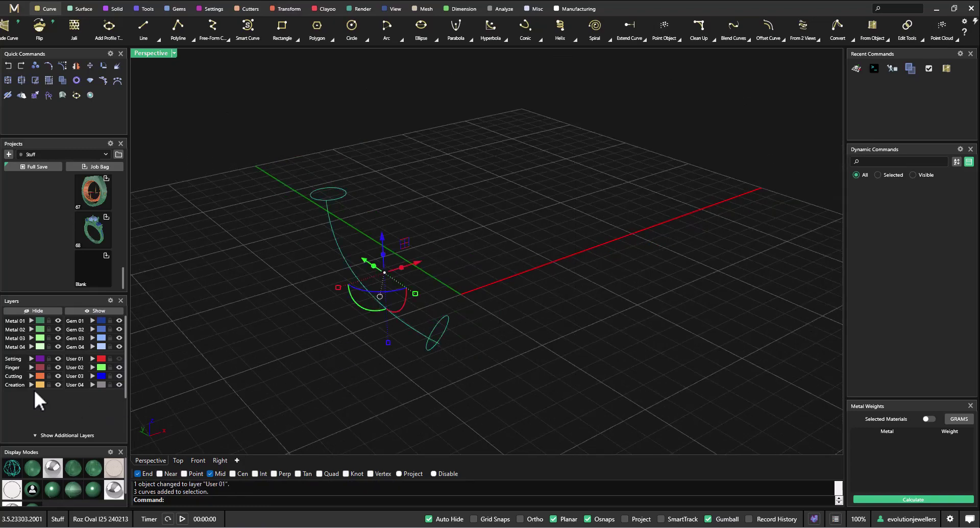
{"action": "left_click", "coordinate": [31, 384]}
{"action": "right_click_drag", "start_coordinate": [241, 344], "coordinate": [348, 260]}
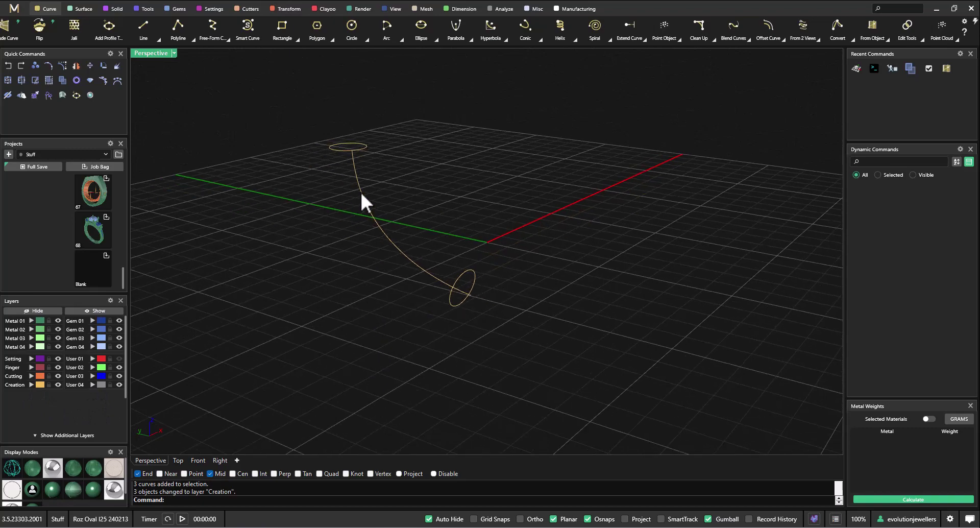
{"action": "scroll", "coordinate": [361, 193], "scroll_direction": "up", "scroll_amount": 5}
{"action": "right_click_drag", "start_coordinate": [361, 193], "coordinate": [478, 215]}
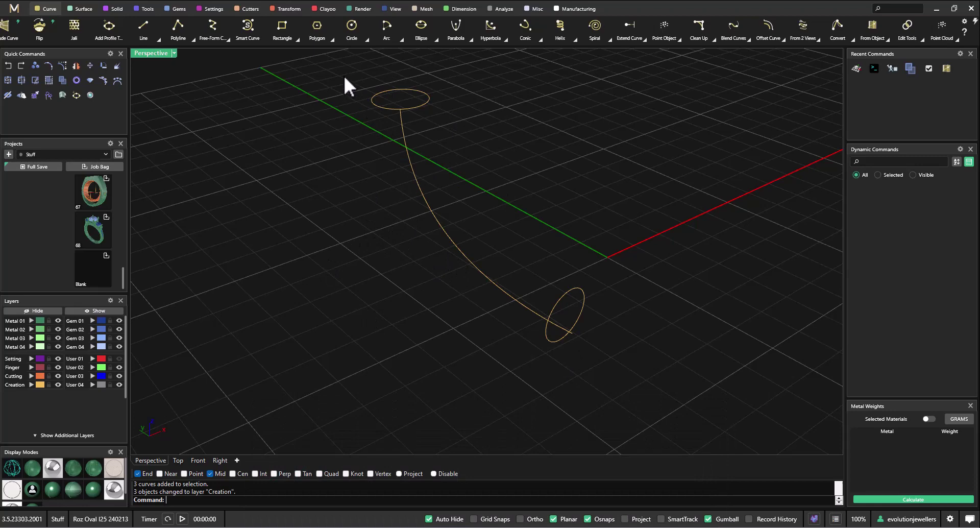
Step: Rebuild the oval curve at the claw's upper end with 8 points and degree 3, deleting the input
{"action": "left_click_drag", "start_coordinate": [343, 75], "coordinate": [463, 138]}
{"action": "type", "text": "Rebuild"}
{"action": "key", "text": "Return"}
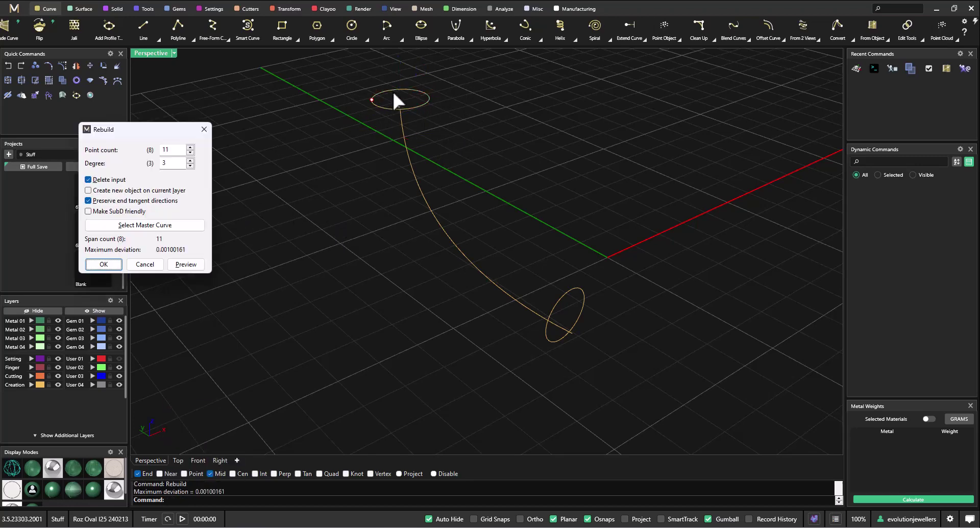
{"action": "double_click", "coordinate": [162, 149]}
{"action": "type", "text": "8"}
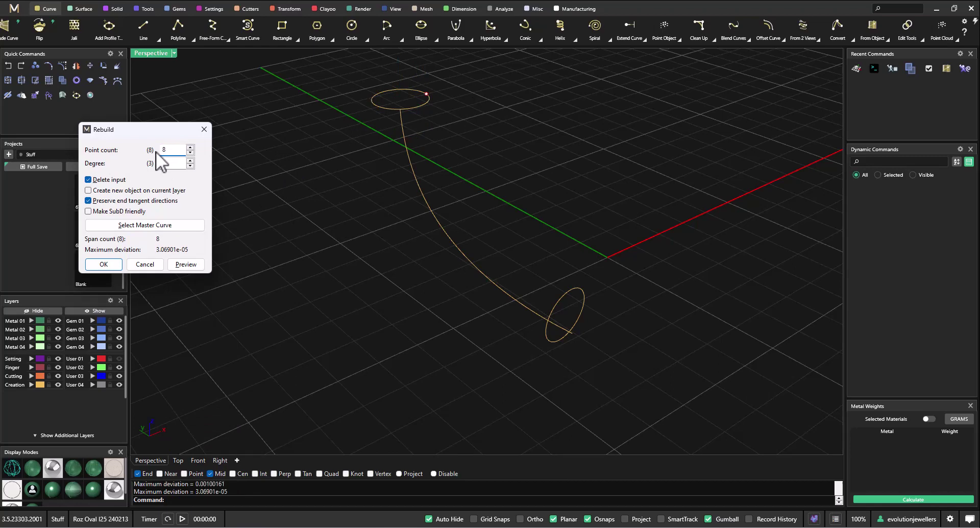
{"action": "left_click", "coordinate": [120, 262]}
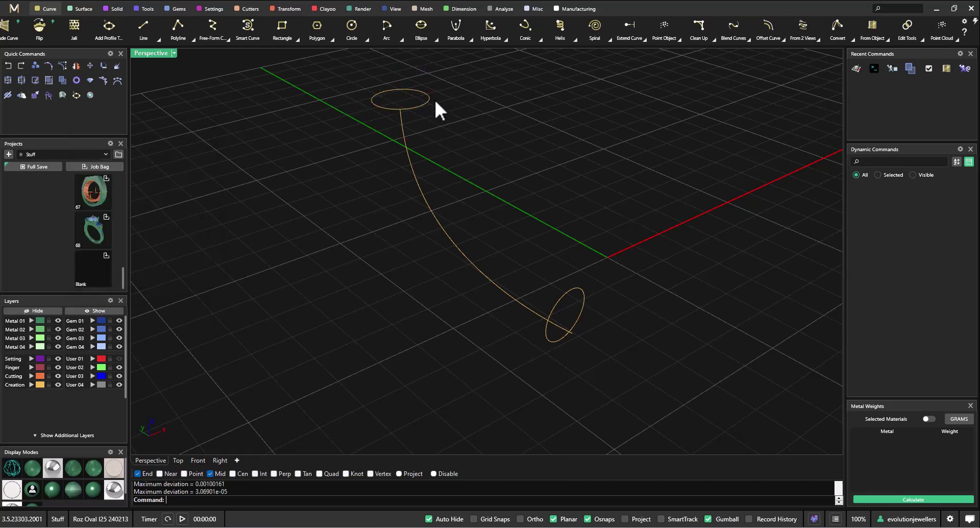
Step: Rebuild the oval curve near the claw's lower end with 8 points and degree 3
{"action": "left_click_drag", "start_coordinate": [516, 372], "coordinate": [611, 280]}
{"action": "key", "text": "Return"}
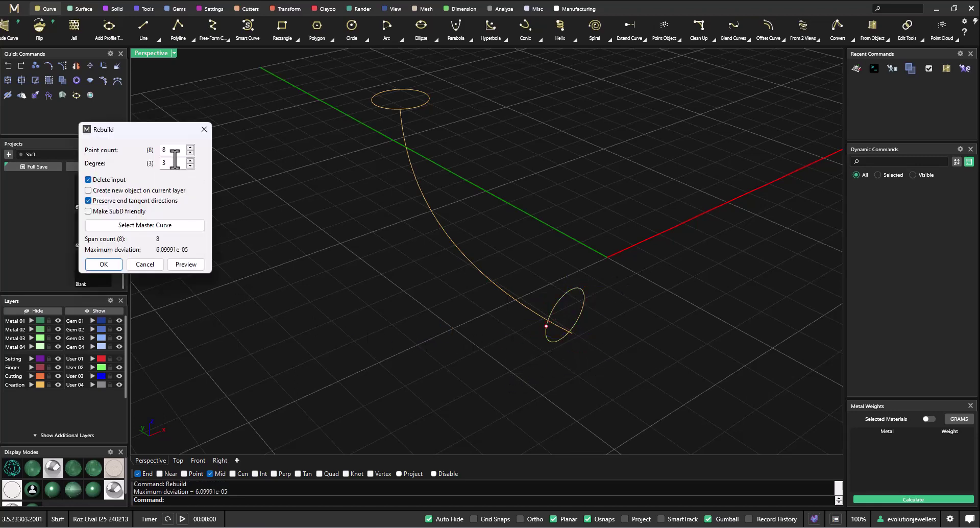
{"action": "left_click", "coordinate": [105, 262]}
{"action": "left_click", "coordinate": [275, 311]}
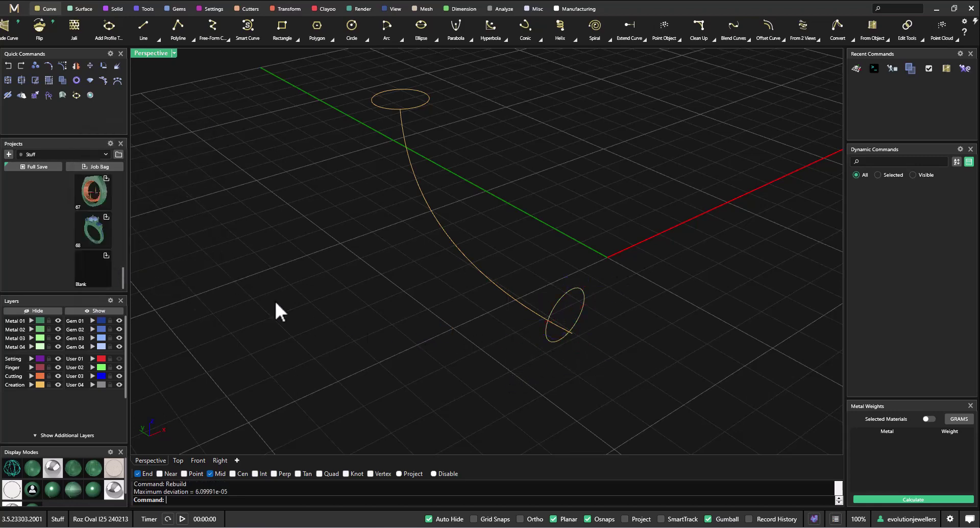
Step: Rebuild the long curve running along the claw with 11 points and degree 3
{"action": "left_click", "coordinate": [451, 244]}
{"action": "right_click", "coordinate": [351, 264]}
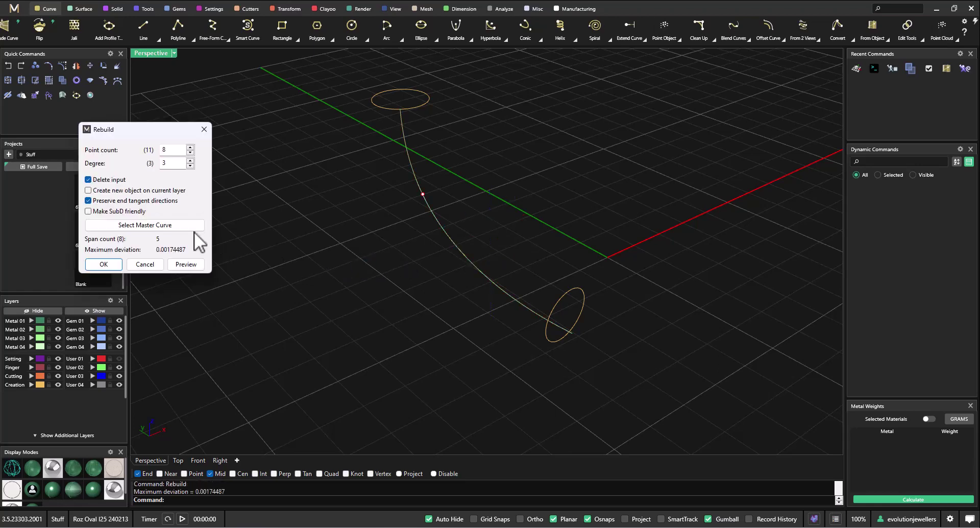
{"action": "double_click", "coordinate": [169, 150]}
{"action": "type", "text": "11"}
{"action": "key", "text": "Return"}
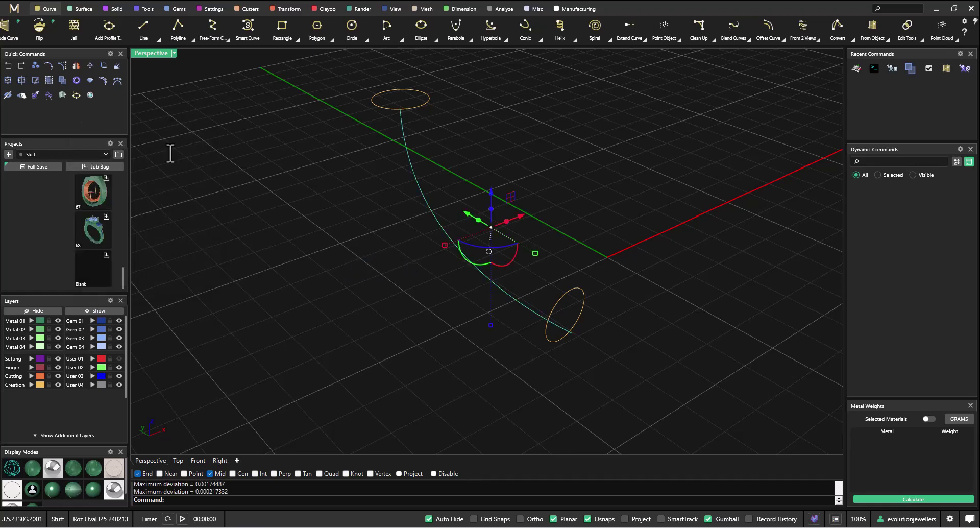
{"action": "left_click", "coordinate": [395, 202]}
Step: Start a Sweep 1 with the long curve as rail and the upper and lower ovals as profiles
{"action": "right_click_drag", "start_coordinate": [372, 221], "coordinate": [411, 121]}
{"action": "right_click_drag", "start_coordinate": [420, 290], "coordinate": [446, 243]}
{"action": "left_click", "coordinate": [448, 236]}
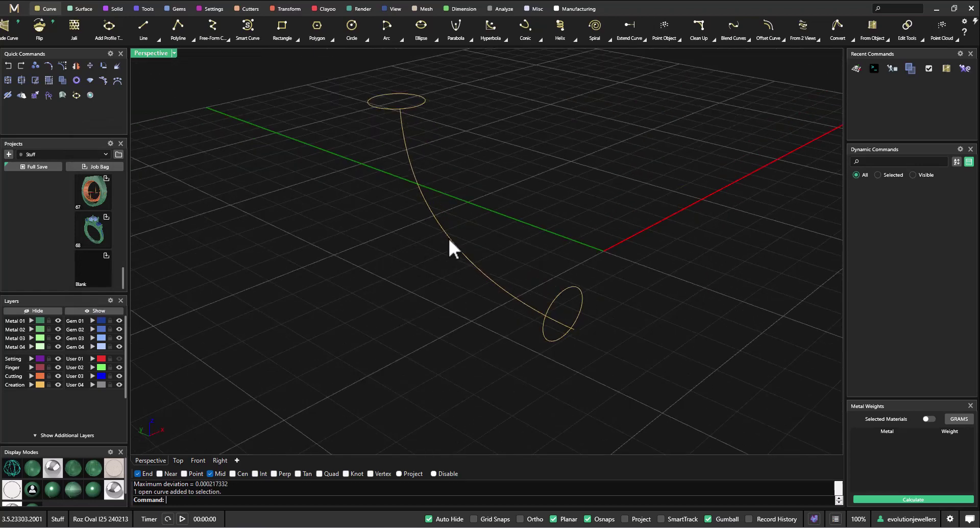
{"action": "right_click", "coordinate": [353, 276]}
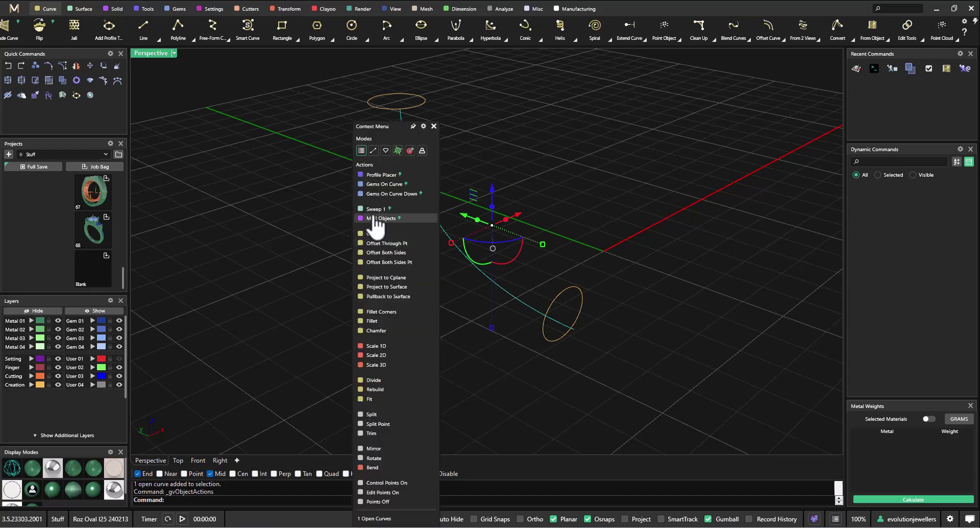
{"action": "left_click", "coordinate": [374, 209]}
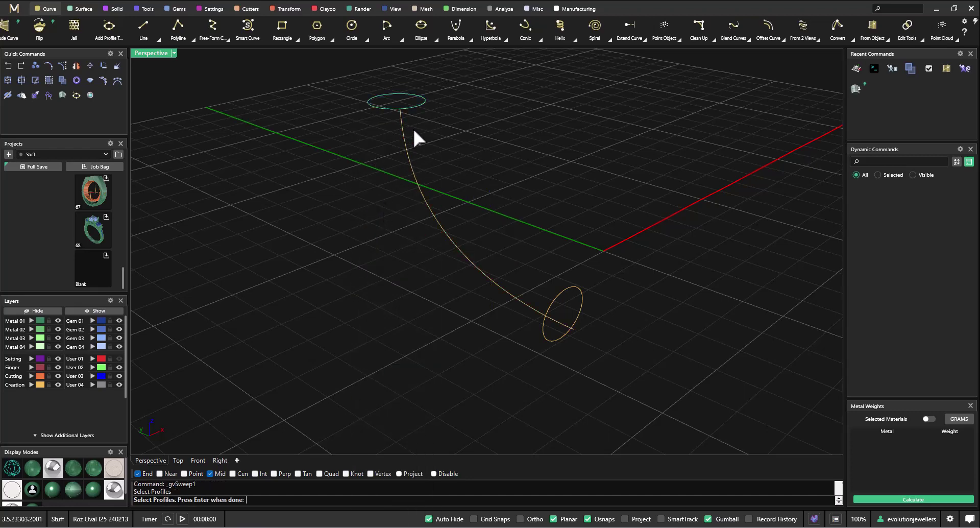
{"action": "left_click", "coordinate": [582, 300]}
{"action": "key", "text": "Return"}
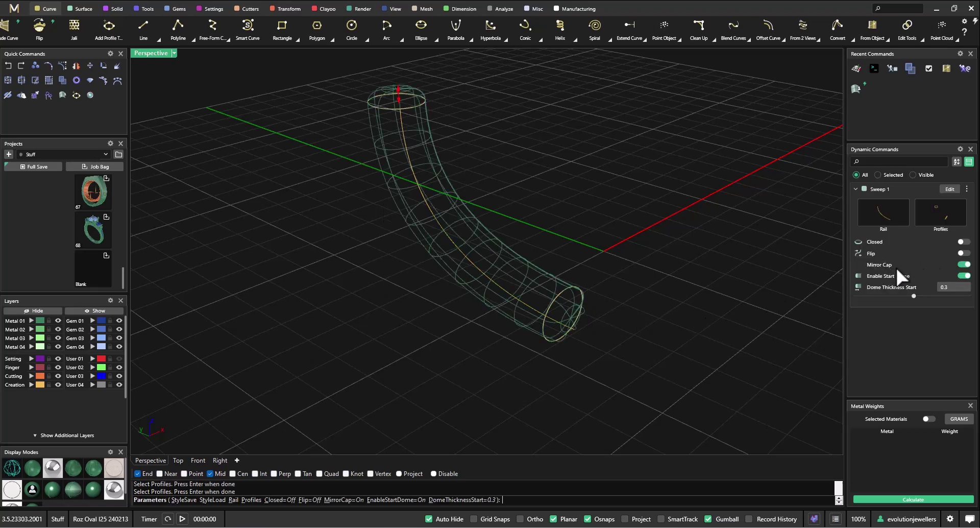
Step: Turn off the sweep's Mirror Cap and set its start dome thickness to 0.5, matching the original claw's tip in the Front view
{"action": "left_click", "coordinate": [964, 264]}
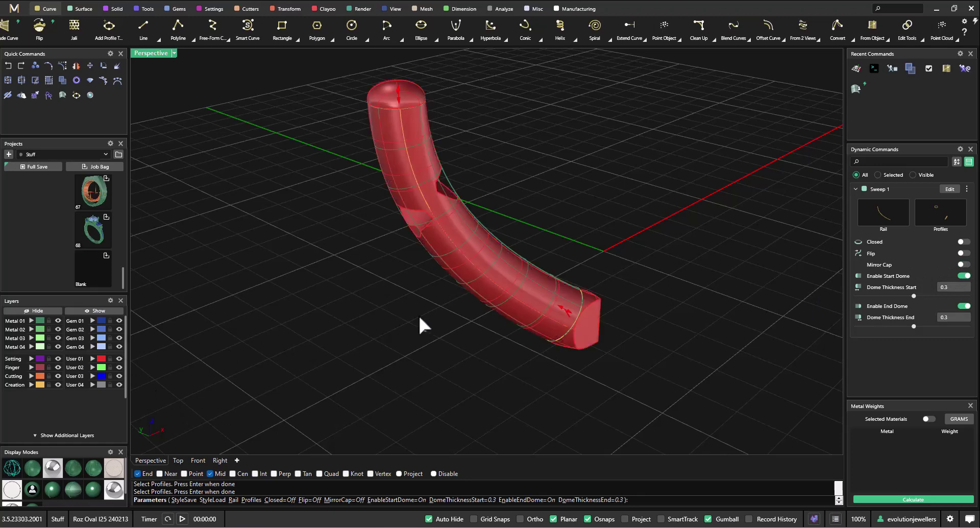
{"action": "left_click", "coordinate": [13, 467]}
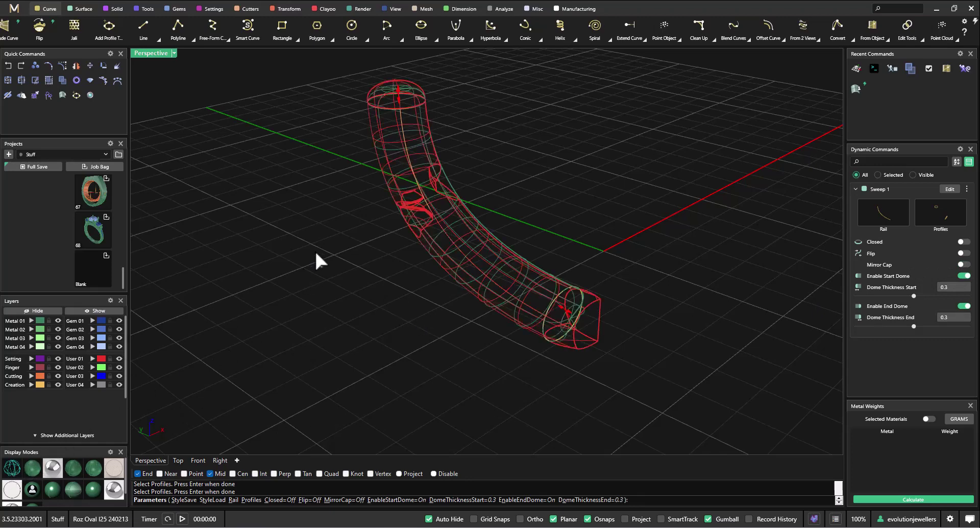
{"action": "double_click", "coordinate": [152, 52]}
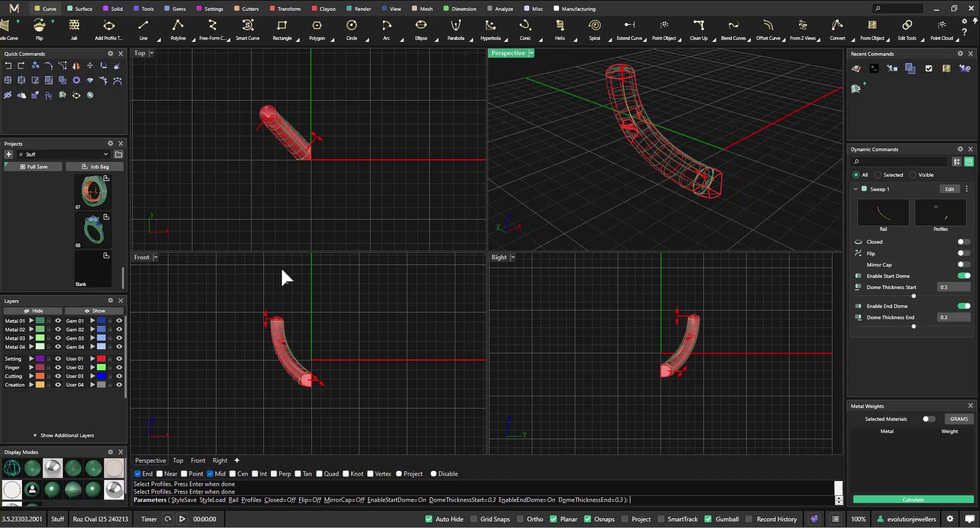
{"action": "double_click", "coordinate": [148, 257]}
{"action": "scroll", "coordinate": [408, 160], "scroll_direction": "up", "scroll_amount": 6}
{"action": "left_click", "coordinate": [13, 467]}
{"action": "left_click_drag", "start_coordinate": [456, 229], "coordinate": [456, 205]}
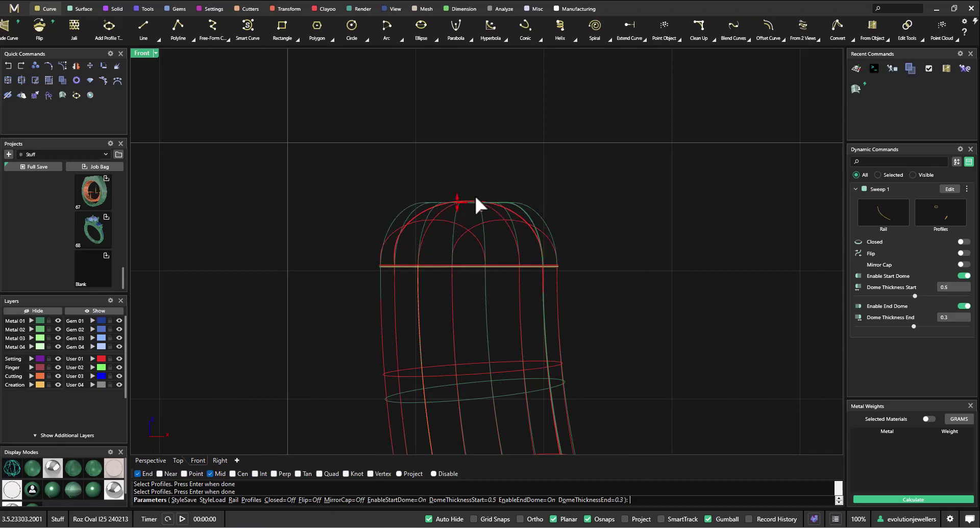
Step: Set the sweep's end dome thickness to 1.2 so it covers the original claw's lower end, and finish the sweep
{"action": "scroll", "coordinate": [488, 249], "scroll_direction": "down", "scroll_amount": 5}
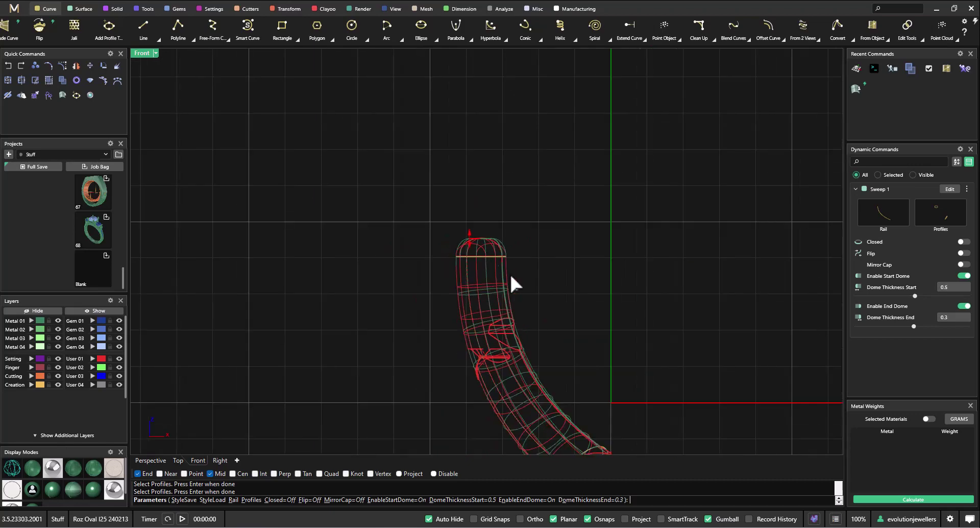
{"action": "right_click_drag", "start_coordinate": [515, 275], "coordinate": [486, 320]}
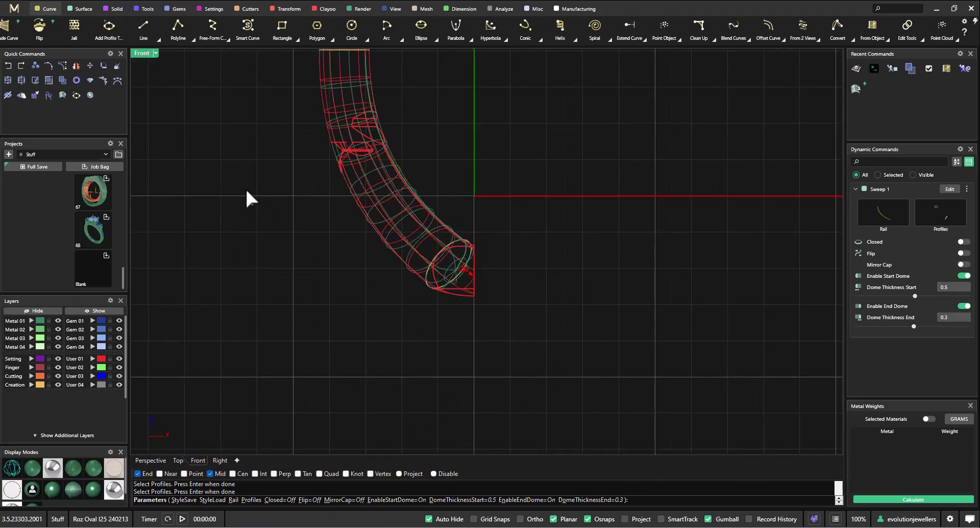
{"action": "double_click", "coordinate": [141, 53]}
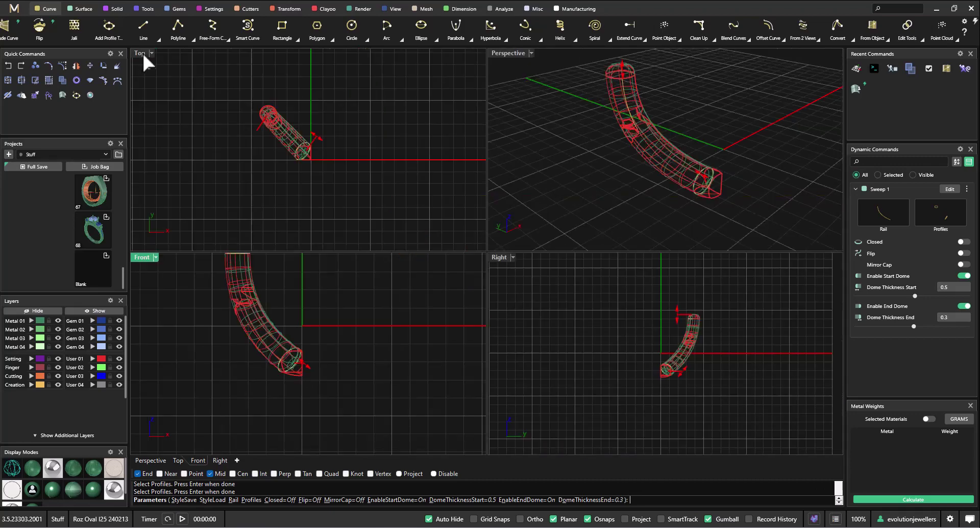
{"action": "double_click", "coordinate": [503, 53]}
{"action": "right_click_drag", "start_coordinate": [464, 372], "coordinate": [464, 346]}
{"action": "scroll", "coordinate": [449, 332], "scroll_direction": "up", "scroll_amount": 3}
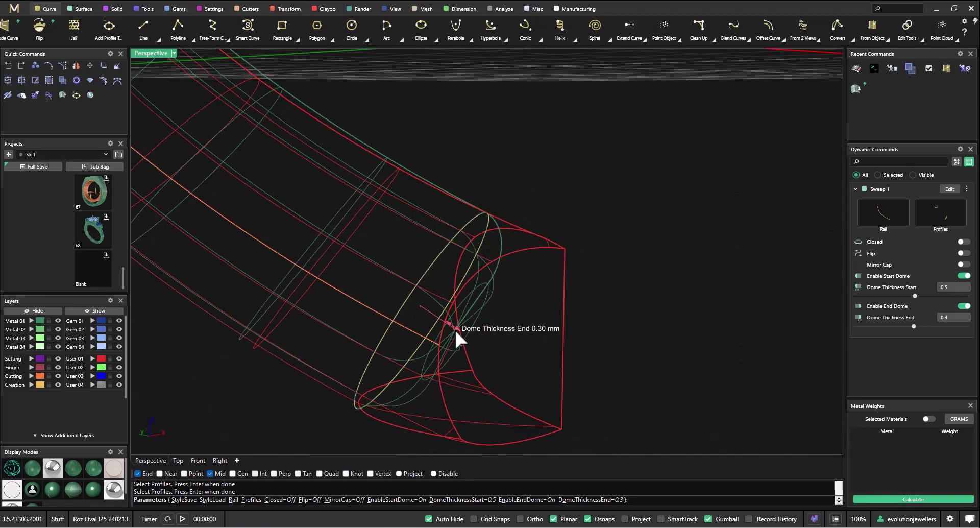
{"action": "left_click_drag", "start_coordinate": [455, 328], "coordinate": [558, 377]}
{"action": "right_click_drag", "start_coordinate": [607, 352], "coordinate": [586, 270]}
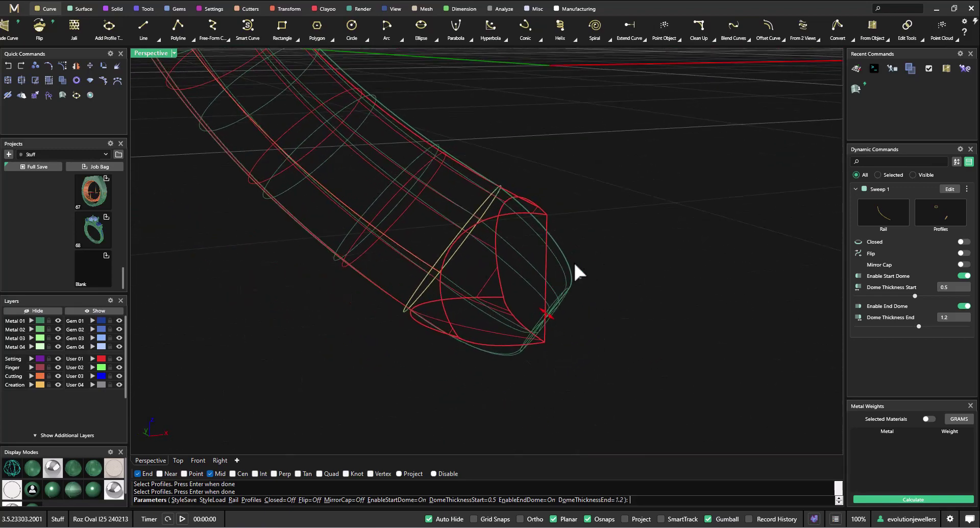
{"action": "scroll", "coordinate": [607, 254], "scroll_direction": "down", "scroll_amount": 3}
{"action": "right_click_drag", "start_coordinate": [608, 254], "coordinate": [431, 280]}
{"action": "key", "text": "Return"}
Step: Hide layer User 01 with the original claw and check the new swept claw in the Top and Perspective views
{"action": "left_click", "coordinate": [119, 358]}
{"action": "right_click_drag", "start_coordinate": [336, 335], "coordinate": [468, 400]}
{"action": "double_click", "coordinate": [149, 53]}
{"action": "double_click", "coordinate": [139, 53]}
{"action": "right_click_drag", "start_coordinate": [381, 265], "coordinate": [349, 293]}
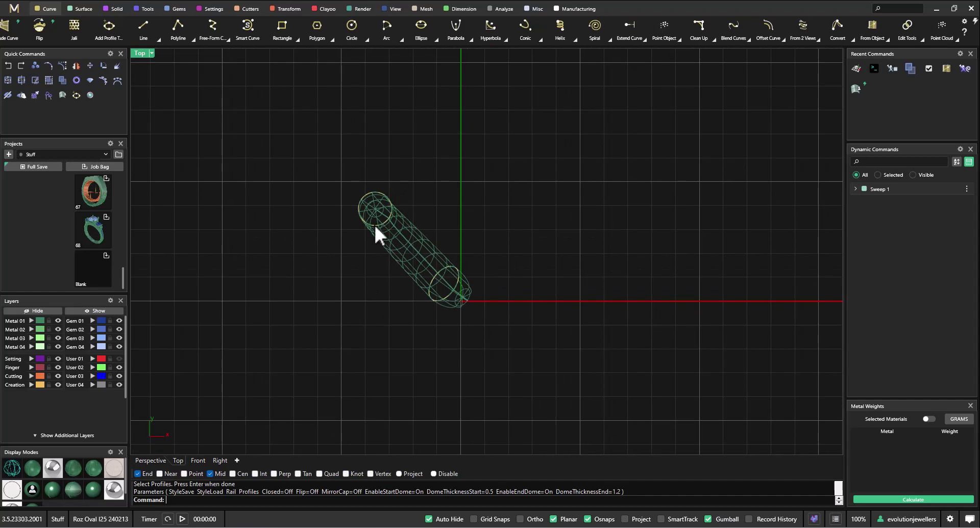
{"action": "double_click", "coordinate": [143, 53]}
{"action": "double_click", "coordinate": [508, 52]}
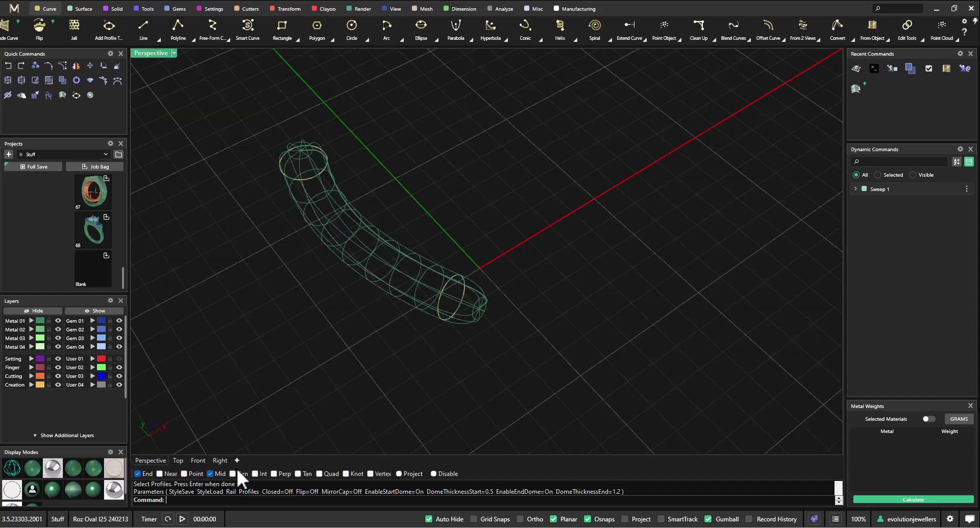
Step: Run Mesh Repair on the swept claw to check that its geometry is valid
{"action": "key", "text": "Return"}
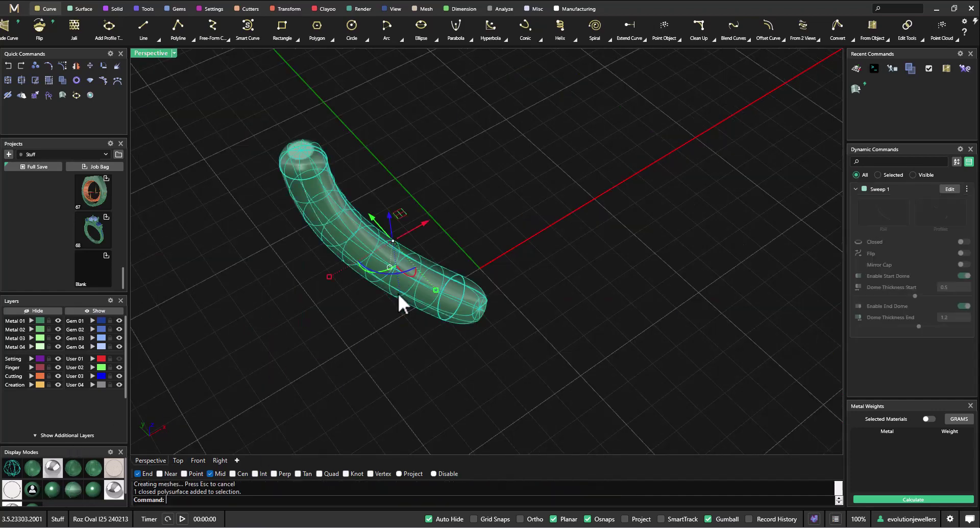
{"action": "left_click", "coordinate": [578, 9]}
{"action": "left_click", "coordinate": [224, 31]}
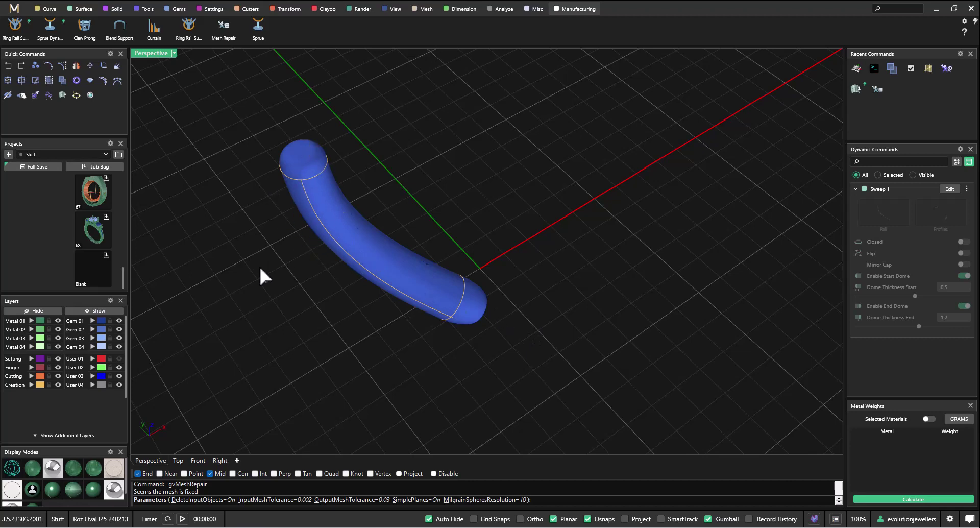
{"action": "key", "text": "Return"}
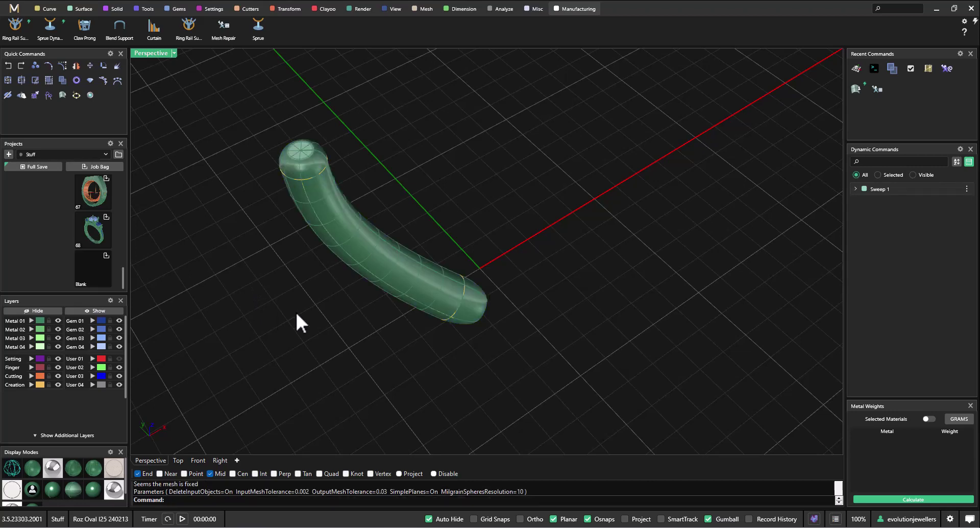
Step: Mirror a copy of the new claw across the vertical axis through the origin in the Top view
{"action": "double_click", "coordinate": [153, 53]}
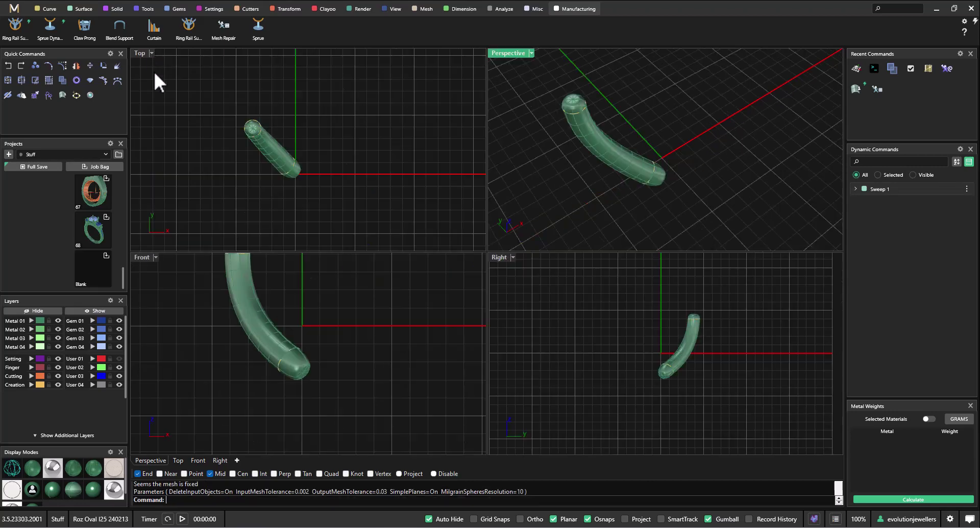
{"action": "left_click", "coordinate": [255, 153]}
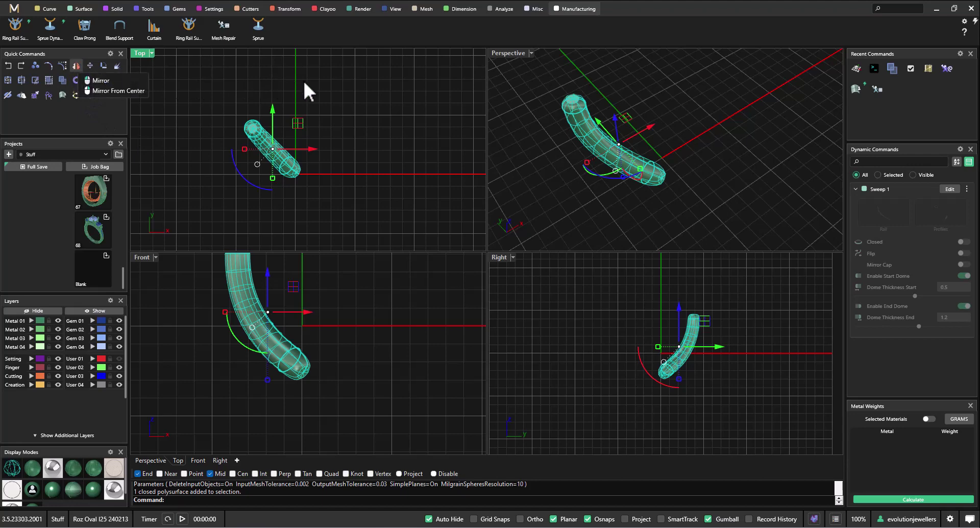
{"action": "type", "text": "mirror"}
{"action": "key", "text": "Return"}
{"action": "type", "text": "0"}
{"action": "key", "text": "Return"}
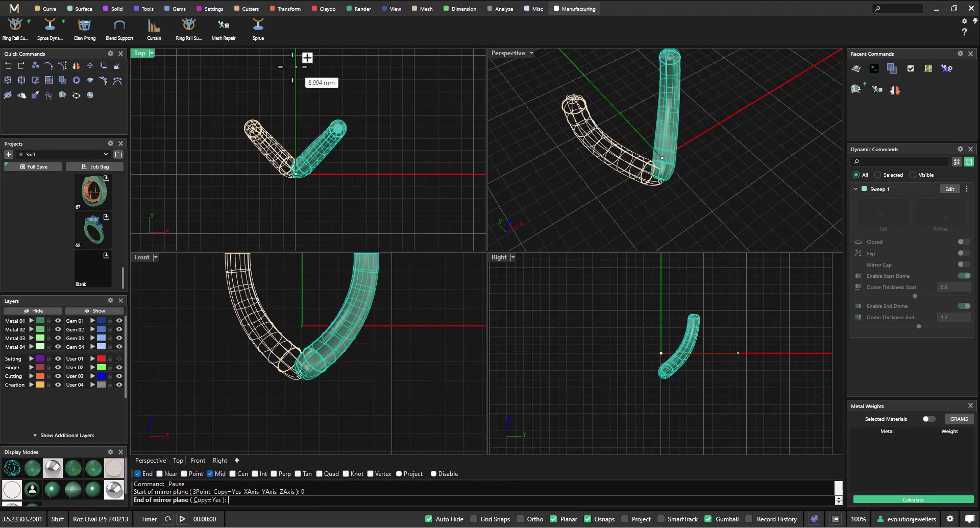
{"action": "left_click", "coordinate": [294, 71]}
Step: Mirror copies of both claws across the horizontal axis through the origin in the Top view
{"action": "left_click", "coordinate": [326, 141], "text": "shift"}
{"action": "key", "text": "Return"}
{"action": "type", "text": "0"}
{"action": "key", "text": "Return"}
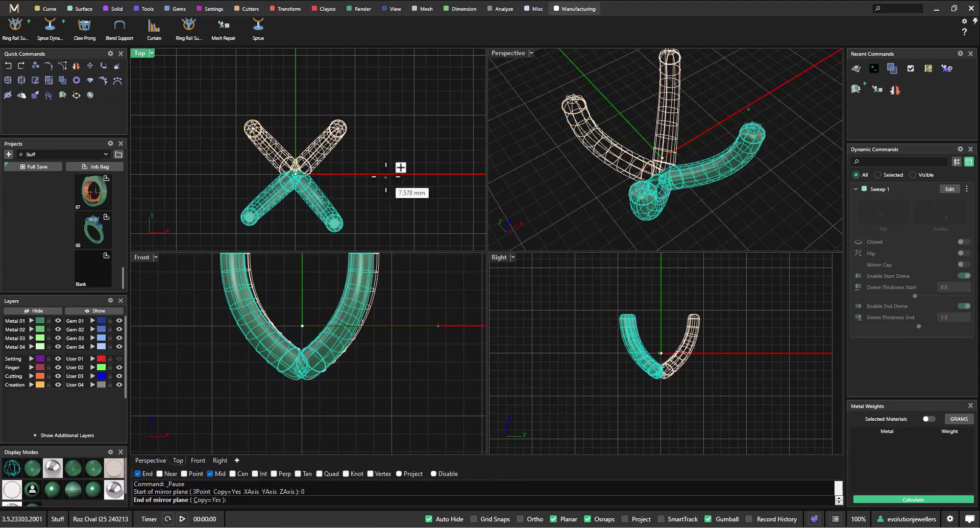
{"action": "left_click", "coordinate": [385, 174]}
{"action": "key", "text": "Escape"}
Step: Show all hidden objects to bring back the ring head around the four claws, and hide one selected closed polysurface
{"action": "double_click", "coordinate": [516, 52]}
{"action": "right_click_drag", "start_coordinate": [459, 131], "coordinate": [473, 211]}
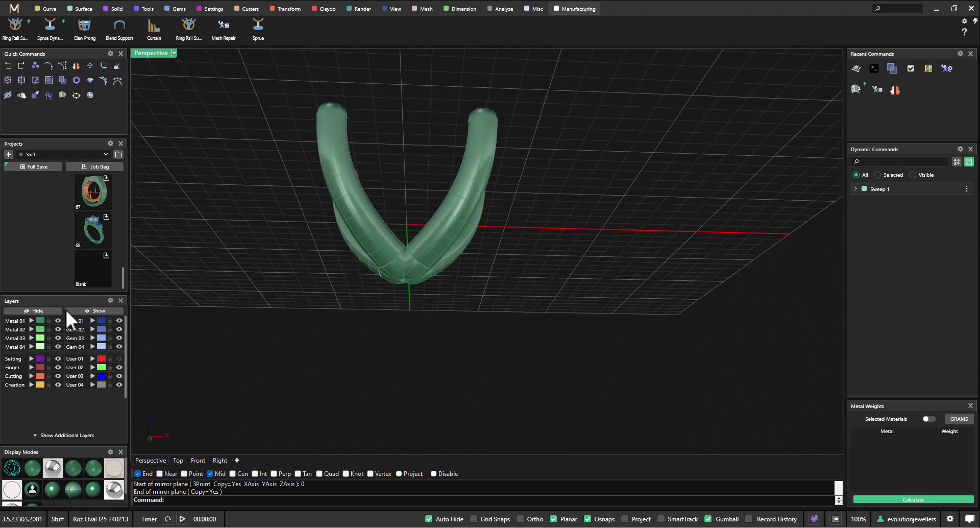
{"action": "left_click", "coordinate": [97, 310]}
{"action": "right_click_drag", "start_coordinate": [369, 250], "coordinate": [324, 315]}
{"action": "left_click", "coordinate": [245, 325]}
{"action": "left_click", "coordinate": [35, 310]}
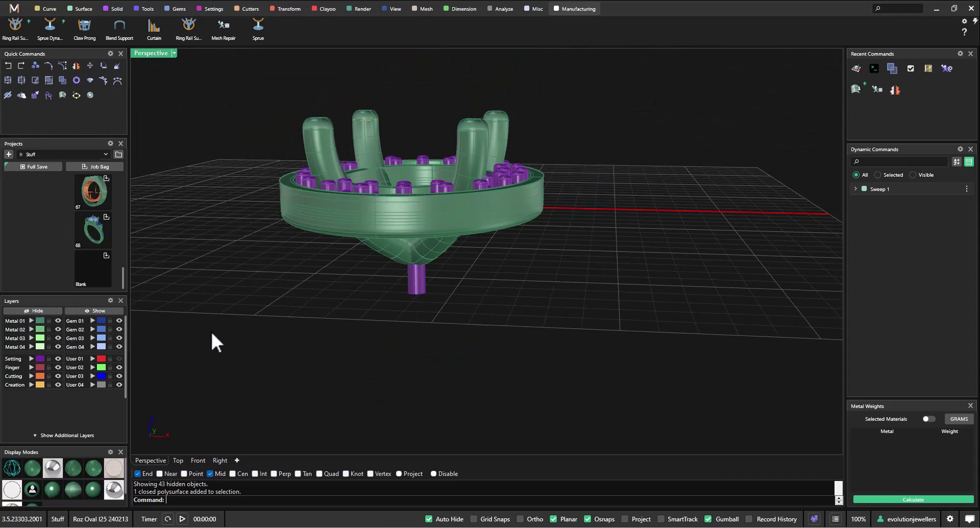
Step: Run Mesh Repair on the whole ring head with its claws and prongs, using input mesh tolerance 0.002 and output mesh tolerance 0.03
{"action": "scroll", "coordinate": [462, 187], "scroll_direction": "up", "scroll_amount": 5}
{"action": "right_click_drag", "start_coordinate": [462, 186], "coordinate": [533, 220]}
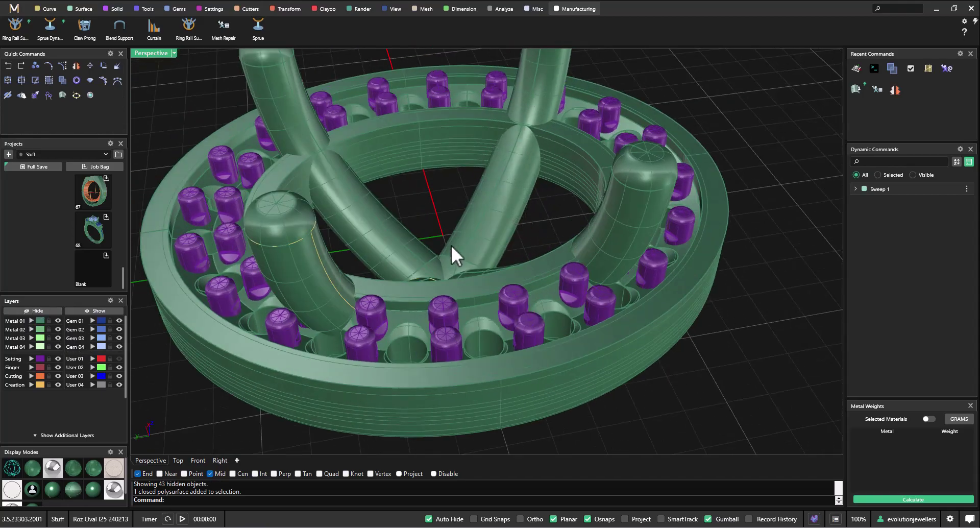
{"action": "right_click_drag", "start_coordinate": [449, 247], "coordinate": [421, 275]}
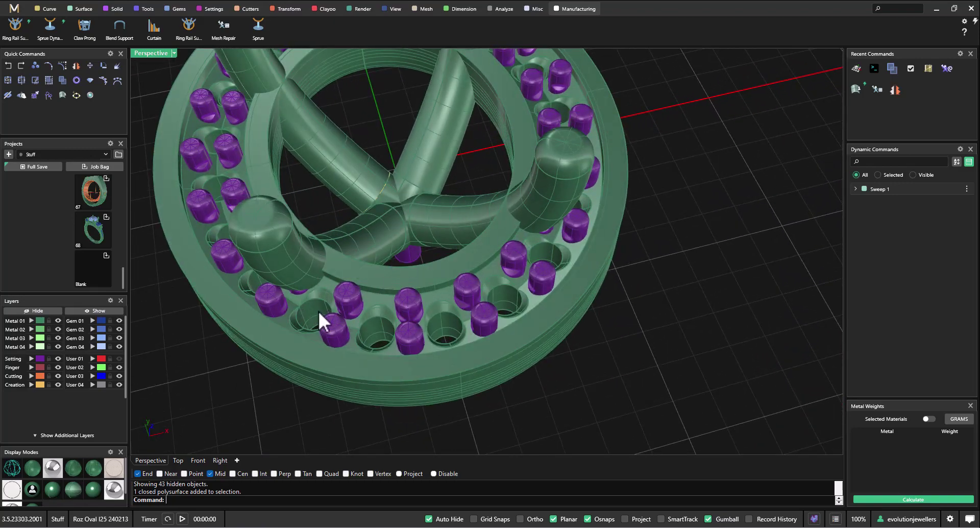
{"action": "right_click_drag", "start_coordinate": [313, 309], "coordinate": [464, 236]}
{"action": "scroll", "coordinate": [433, 158], "scroll_direction": "down", "scroll_amount": 5}
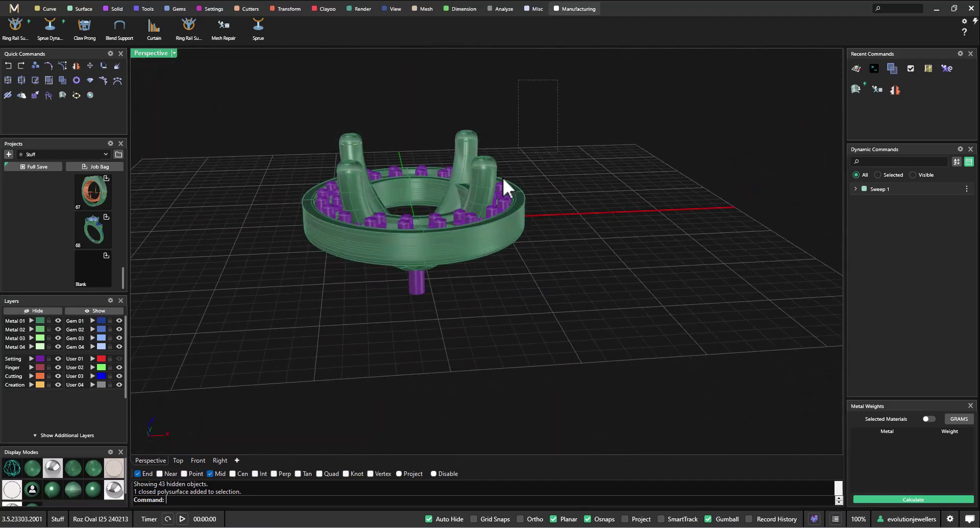
{"action": "left_click_drag", "start_coordinate": [281, 340], "coordinate": [259, 347]}
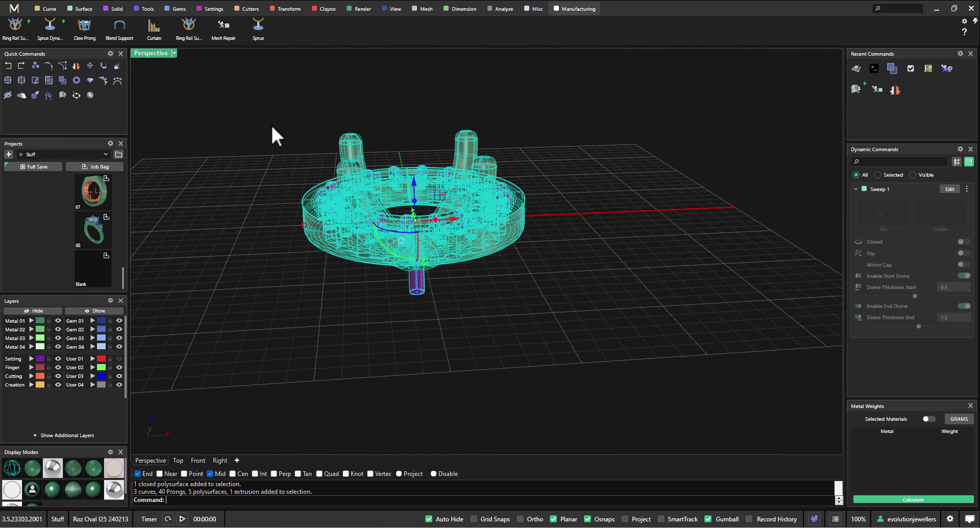
{"action": "left_click", "coordinate": [224, 28]}
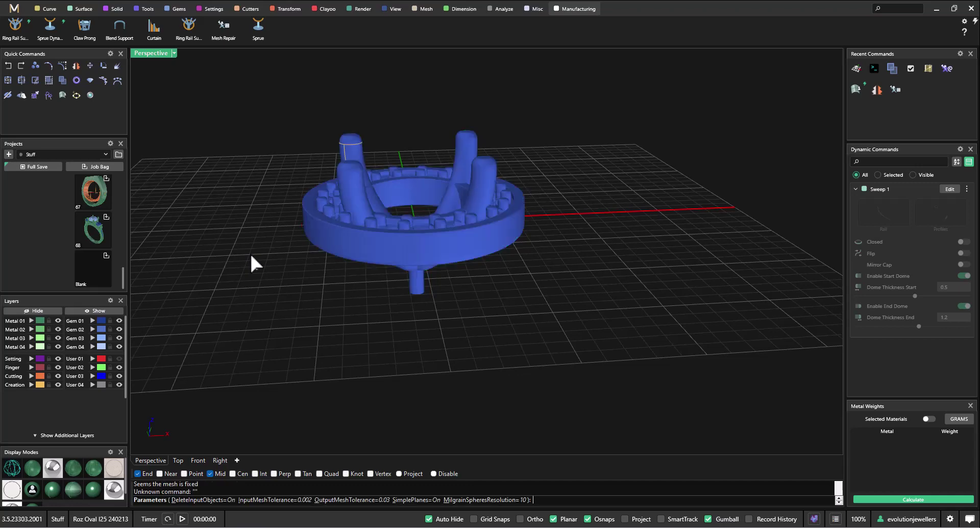
{"action": "right_click_drag", "start_coordinate": [271, 254], "coordinate": [348, 266]}
{"action": "right_click", "coordinate": [333, 284]}
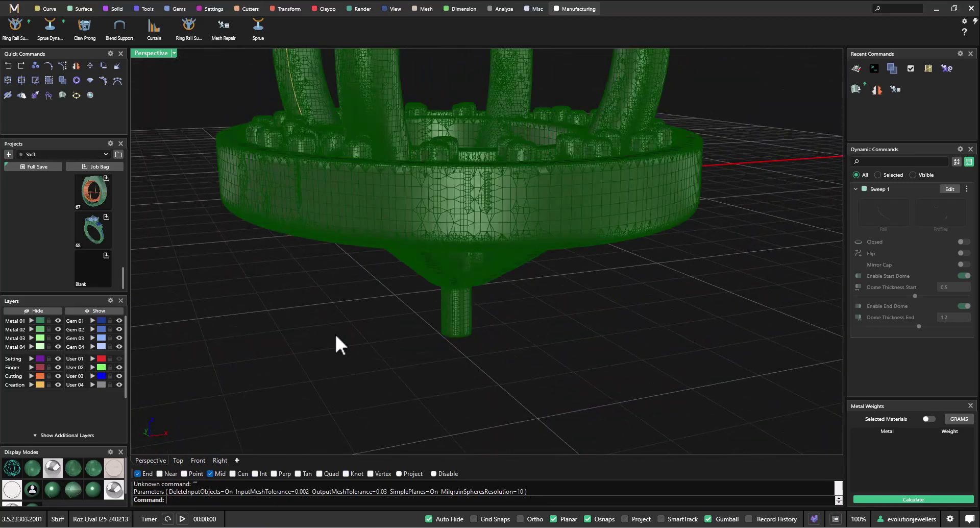
Step: Switch the perspective view to a glossy display mode without mesh wires and examine the repaired head and its claws from above and from the side
{"action": "right_click_drag", "start_coordinate": [360, 334], "coordinate": [332, 374]}
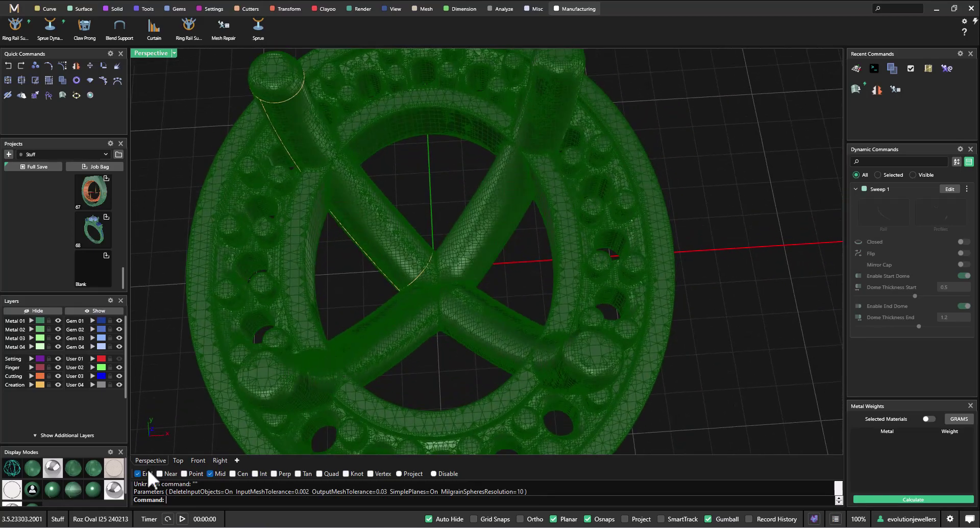
{"action": "left_click", "coordinate": [52, 488]}
{"action": "scroll", "coordinate": [347, 369], "scroll_direction": "down", "scroll_amount": 5}
{"action": "mouse_move", "coordinate": [391, 332]}
{"action": "right_mouse_down"}
{"action": "mouse_move", "coordinate": [448, 269]}
{"action": "mouse_move", "coordinate": [457, 211]}
{"action": "mouse_move", "coordinate": [394, 291]}
{"action": "mouse_move", "coordinate": [371, 359]}
{"action": "right_mouse_up"}
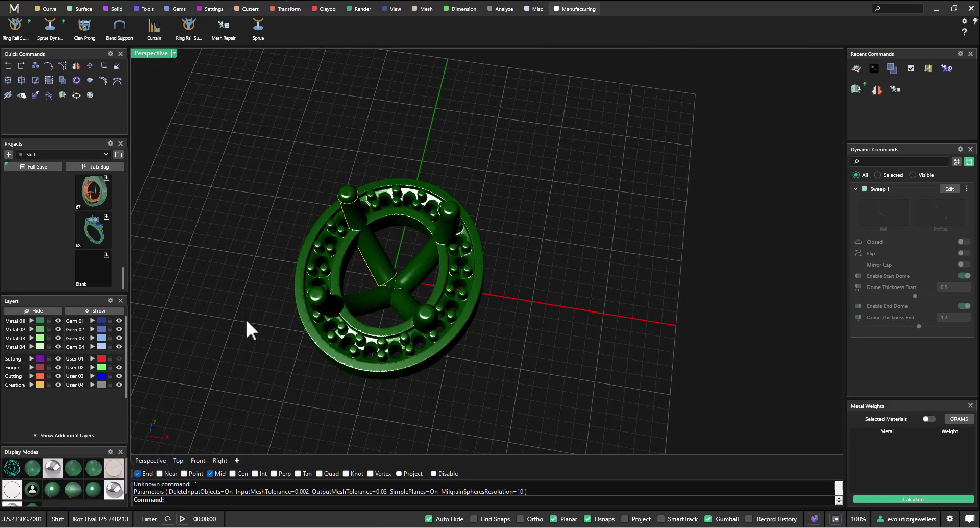
{"action": "right_click_drag", "start_coordinate": [250, 332], "coordinate": [410, 237]}
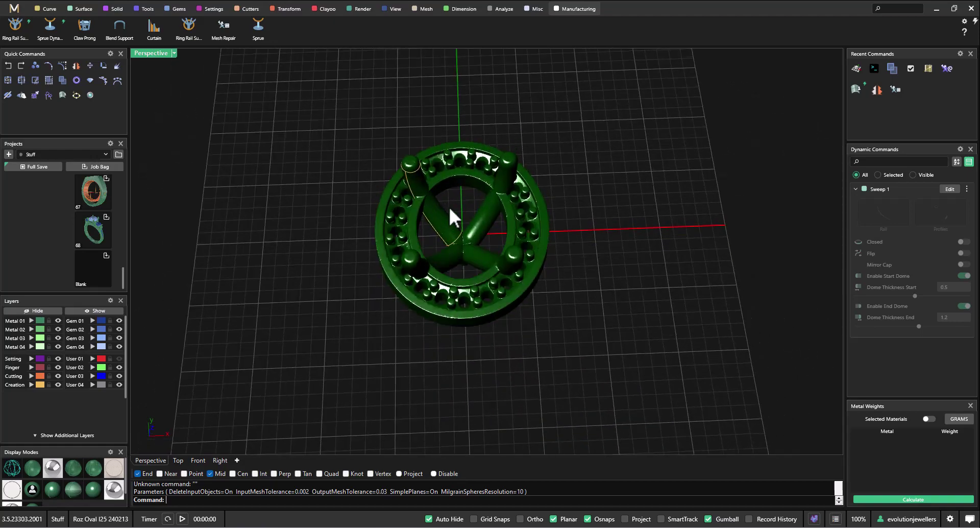
{"action": "right_click_drag", "start_coordinate": [325, 278], "coordinate": [339, 314]}
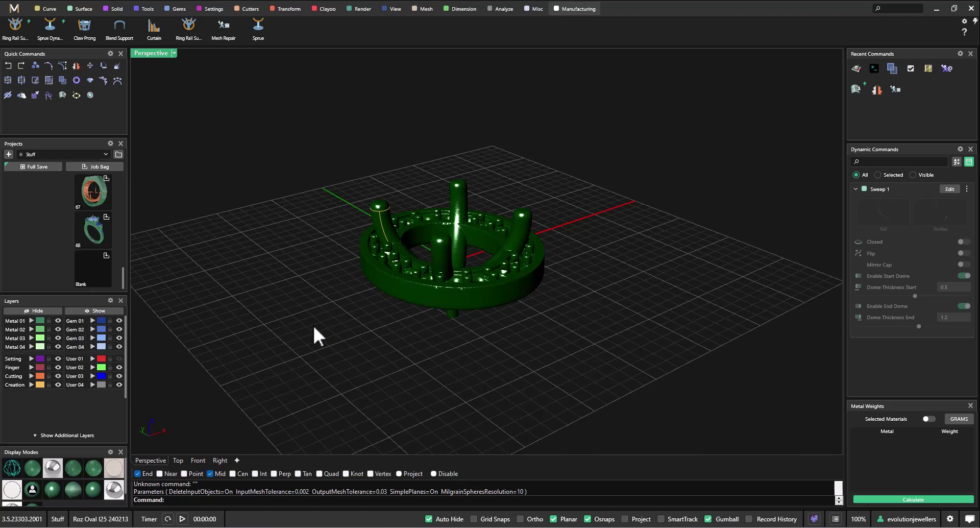